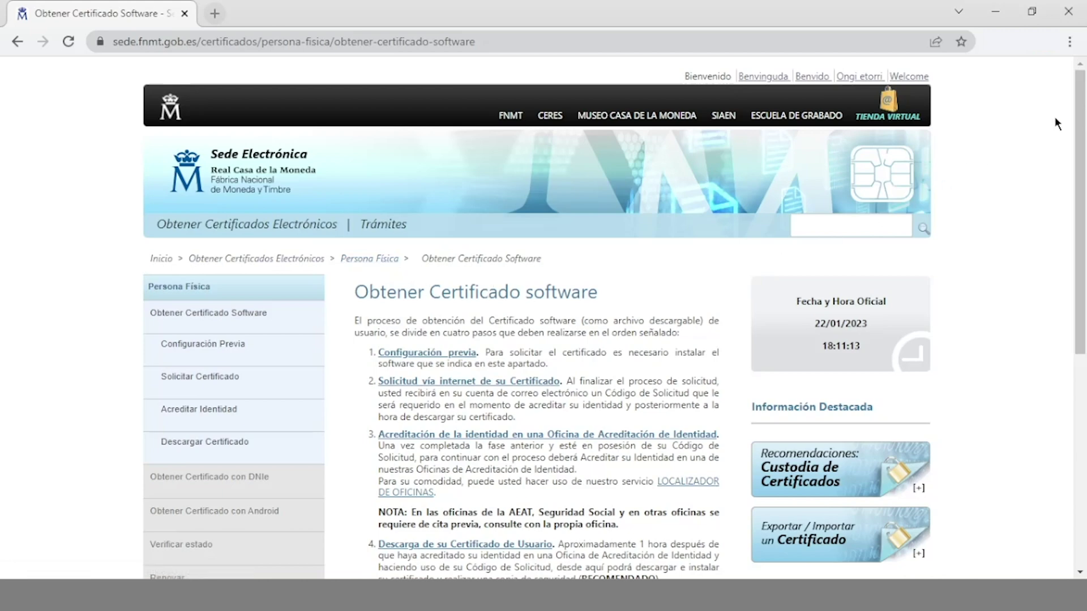
# Scroll down the Obtener Certificado Software page to the four-step process.
pyautogui.scroll(-2, 793, 227)
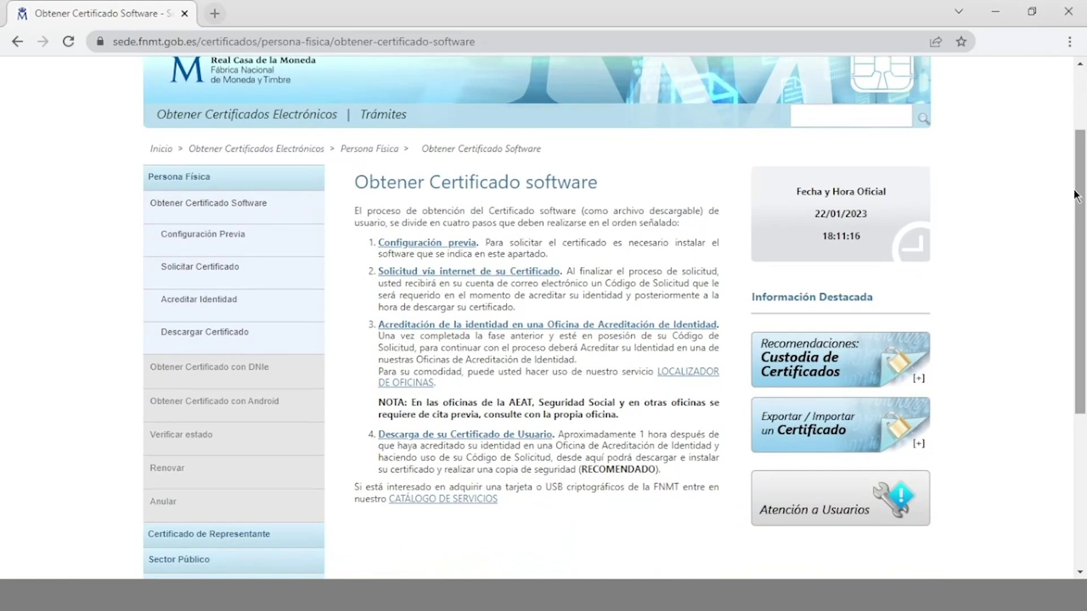
# Scroll Configuración previa to the required software: compatible browsers and the Configurador FNMT-RCM.
pyautogui.click(466, 248)
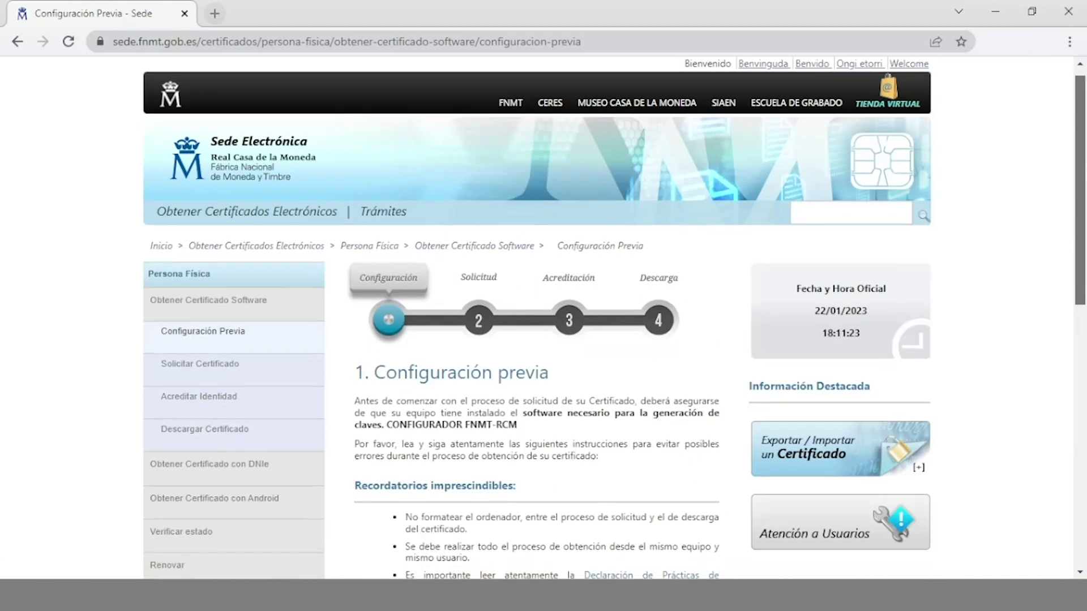
pyautogui.scroll(-1, 614, 318)
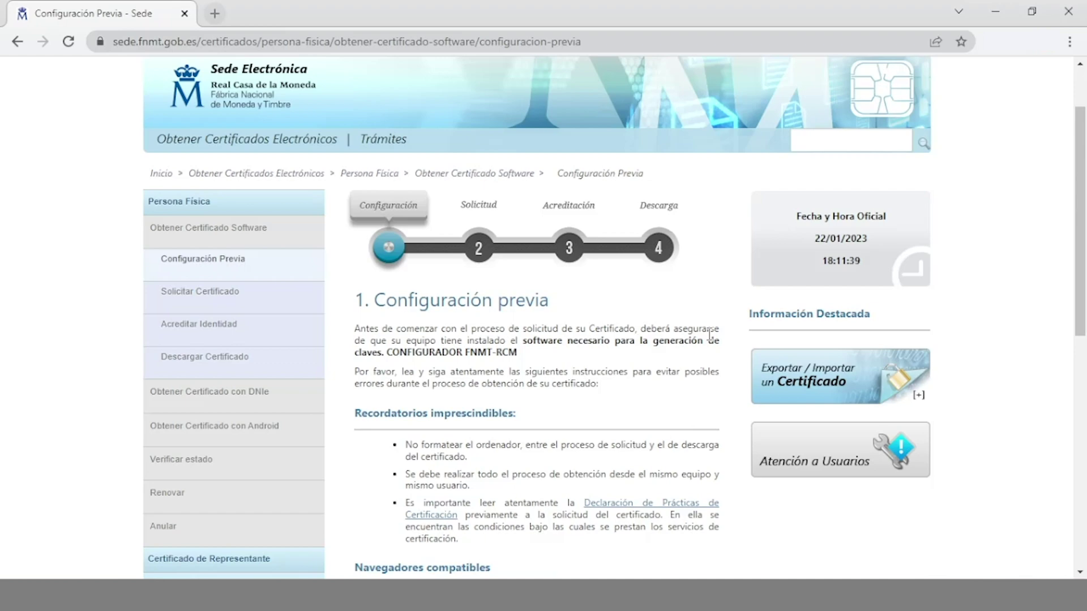
pyautogui.moveTo(1081, 216); pyautogui.dragTo(1053, 355)
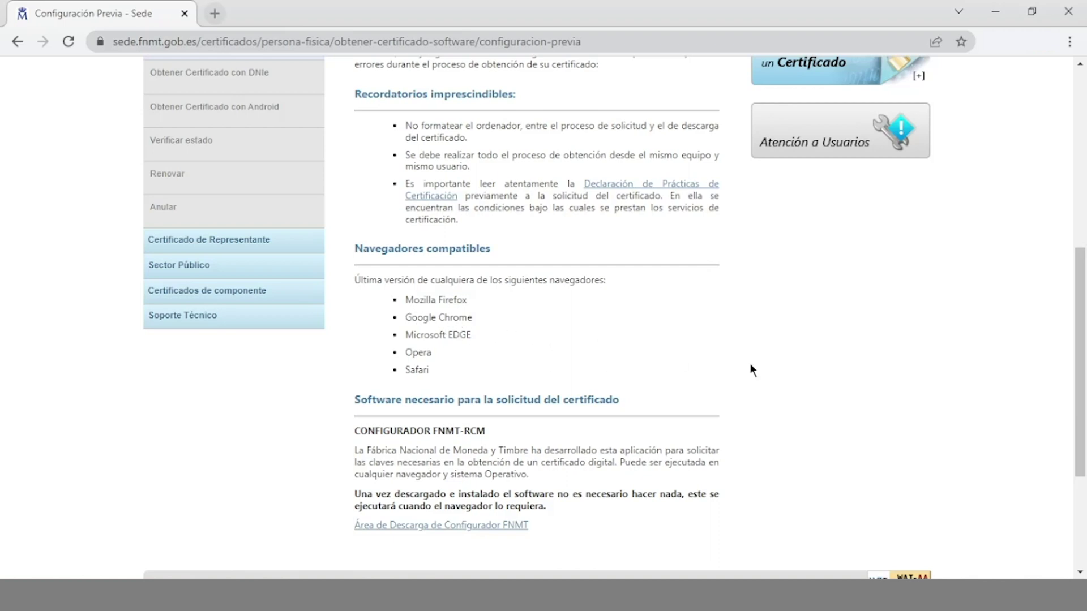
pyautogui.moveTo(1080, 355); pyautogui.dragTo(1081, 431)
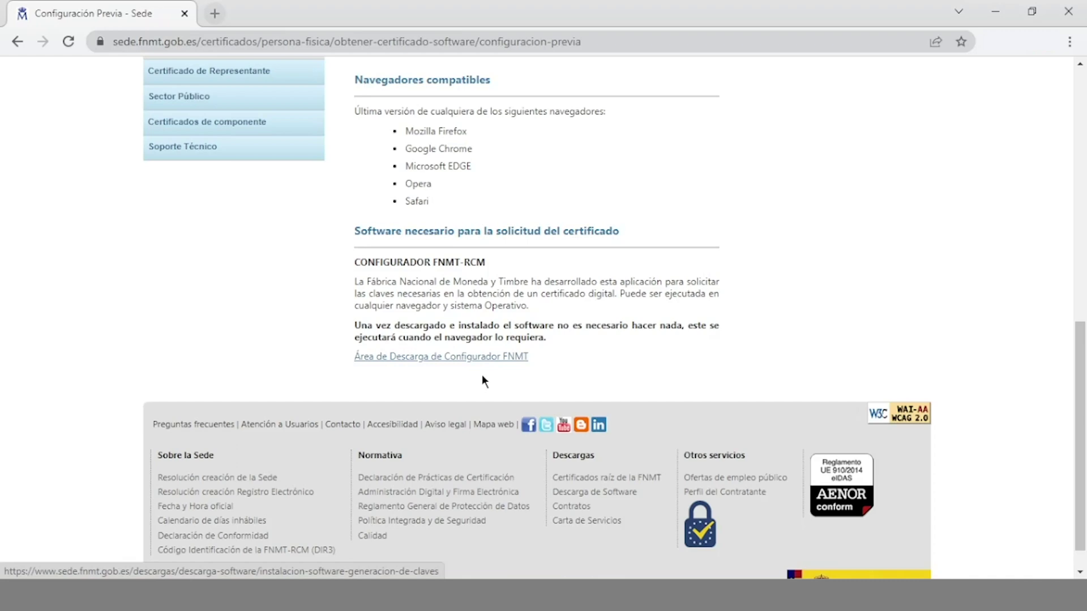
# From the Configurador FNMT download area, get the 'Windows 64 bits' installer.
pyautogui.click(495, 358)
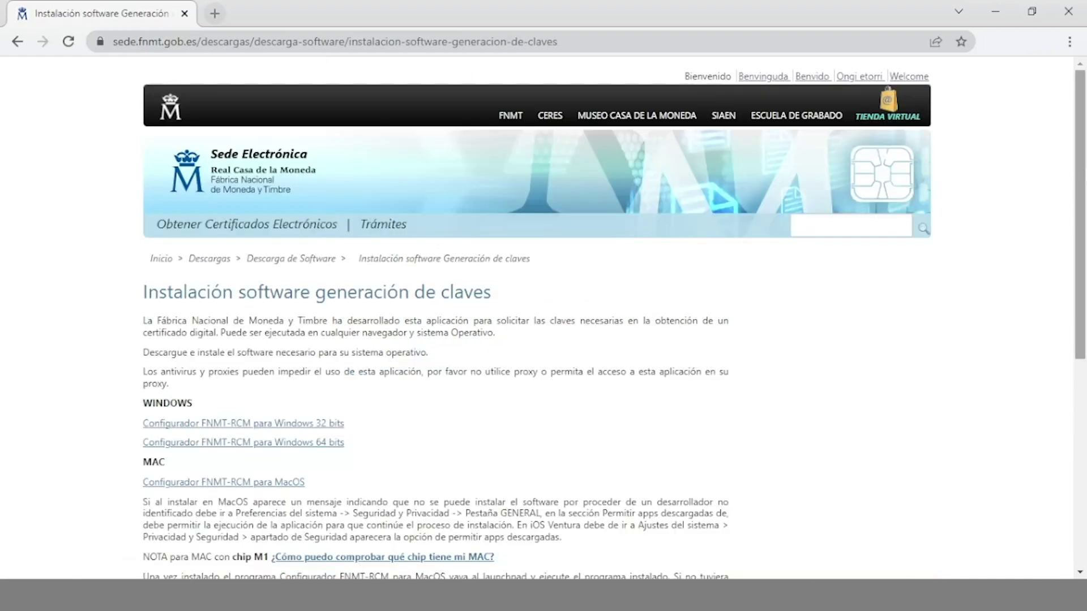
pyautogui.moveTo(1081, 173); pyautogui.dragTo(1081, 260)
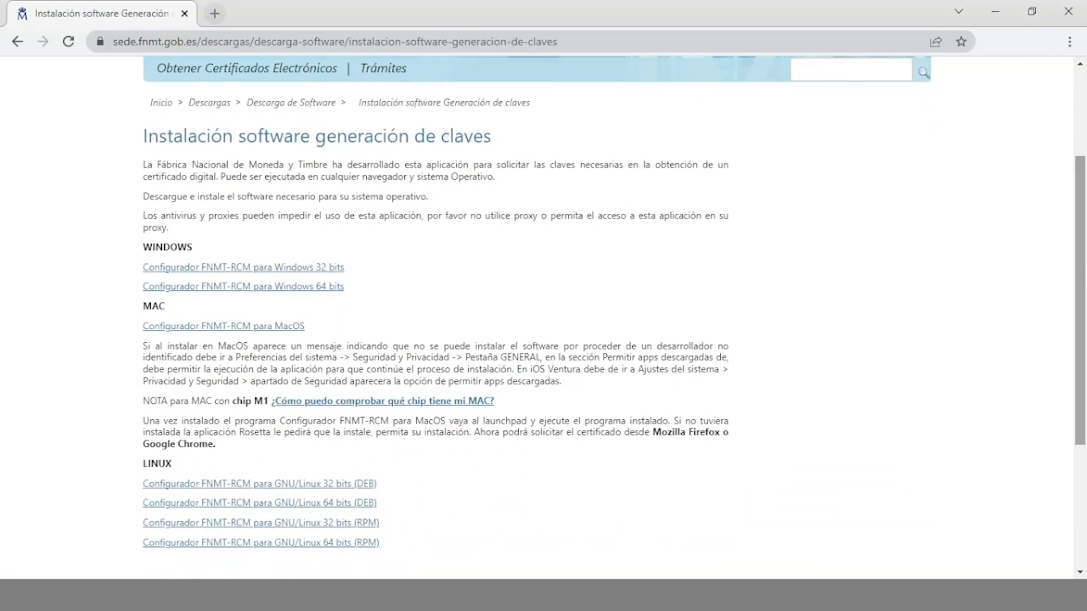
pyautogui.click(313, 288)
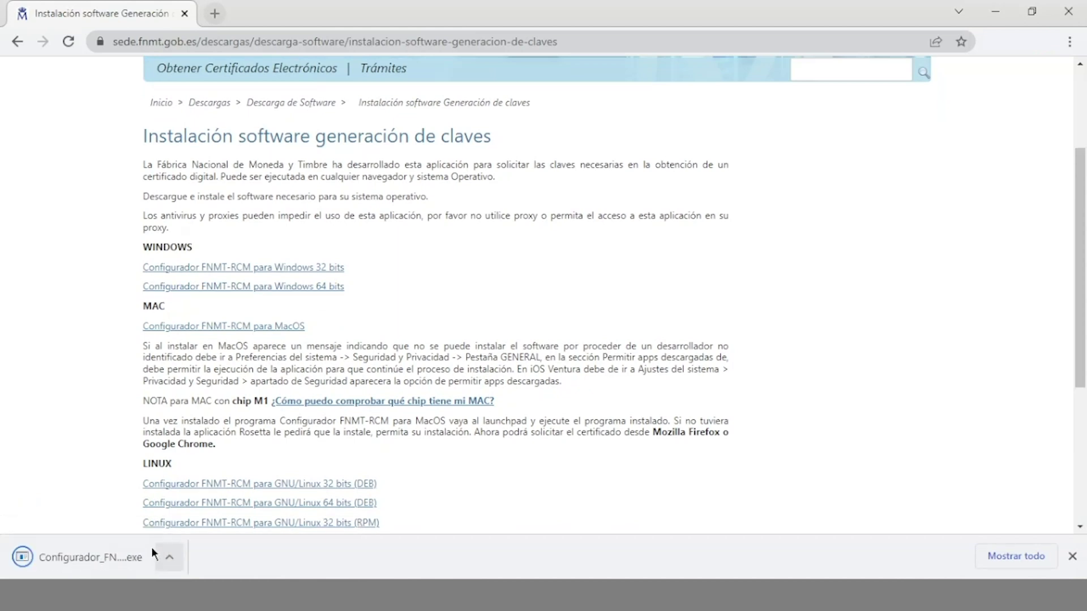
# Run the Configurador FNMT-RCM installer with defaults, dismissing the AutoFirma notice, through to Terminar.
pyautogui.click(66, 557)
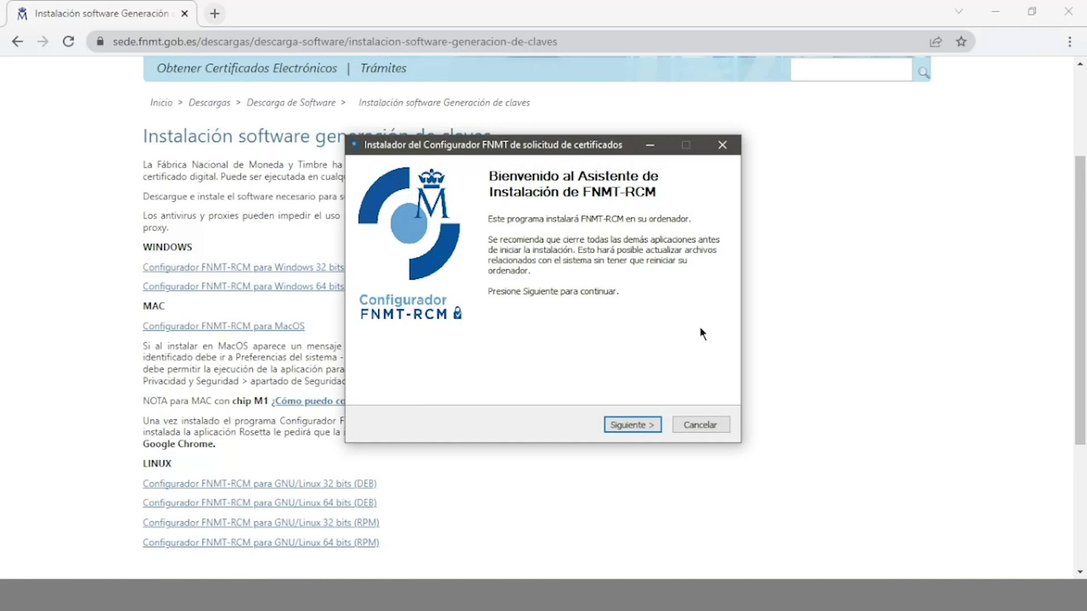
pyautogui.click(640, 424)
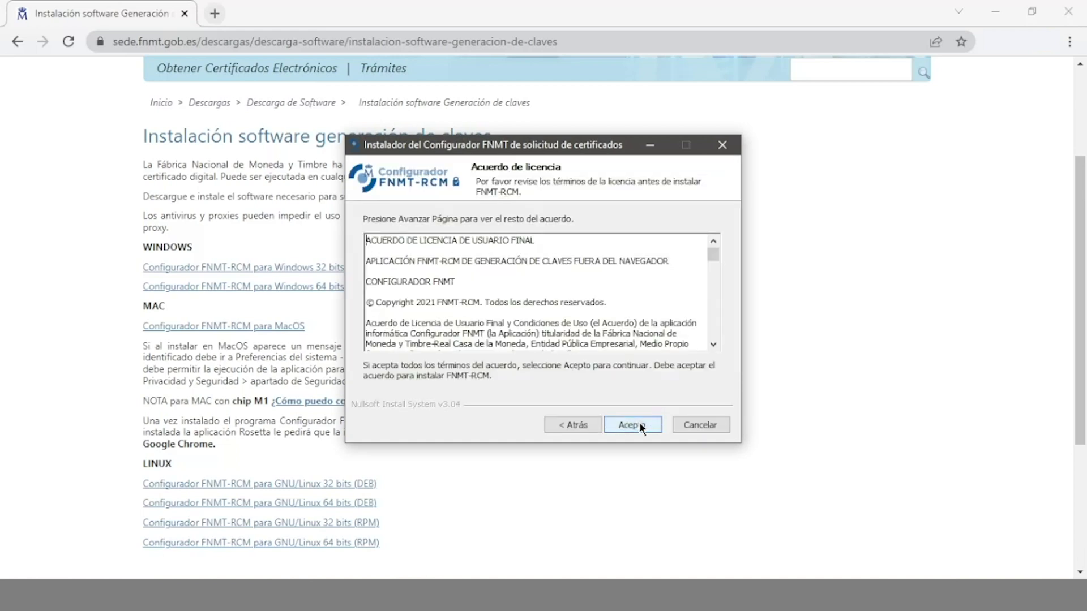
pyautogui.click(632, 425)
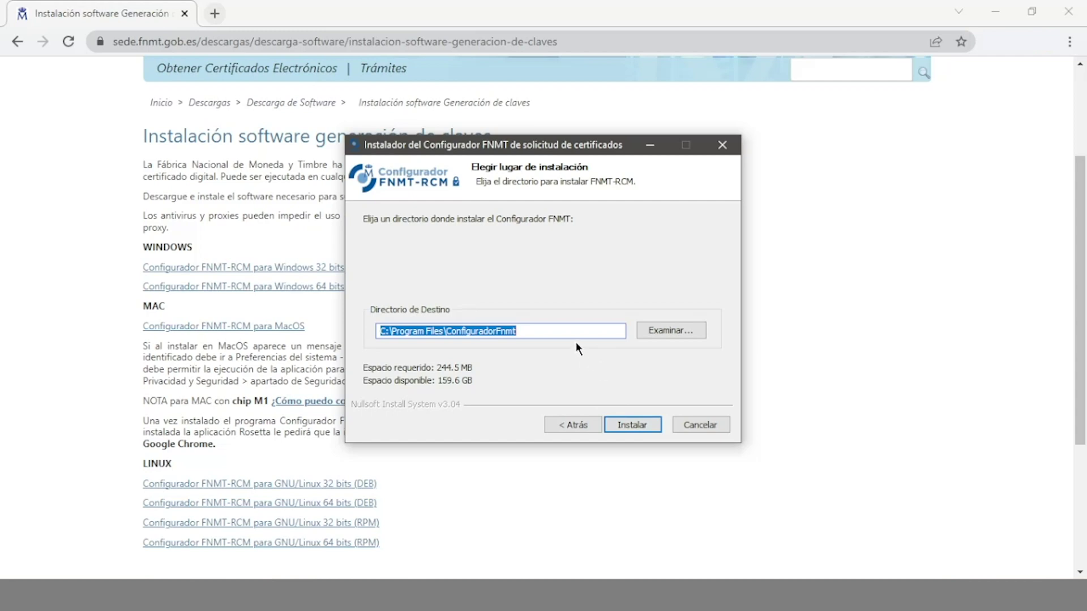
pyautogui.click(634, 429)
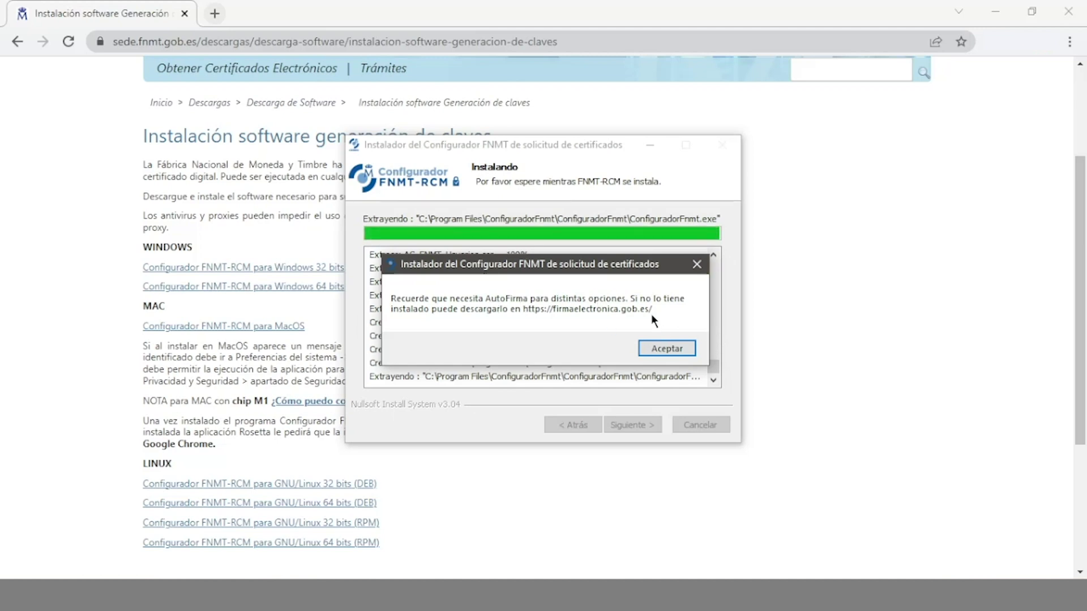
pyautogui.click(666, 347)
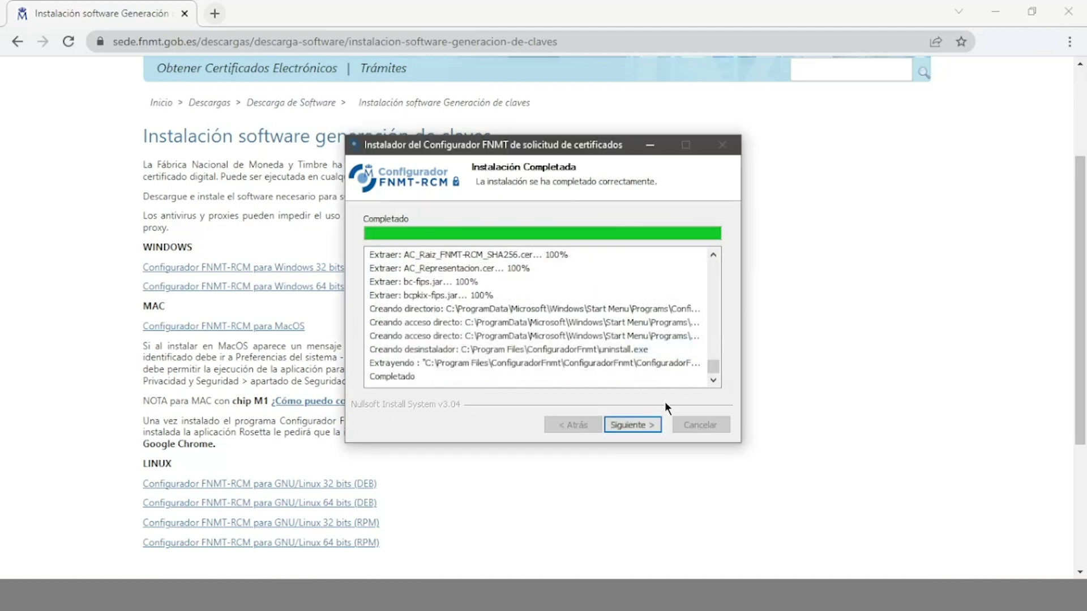
pyautogui.click(634, 425)
pyautogui.click(634, 425)
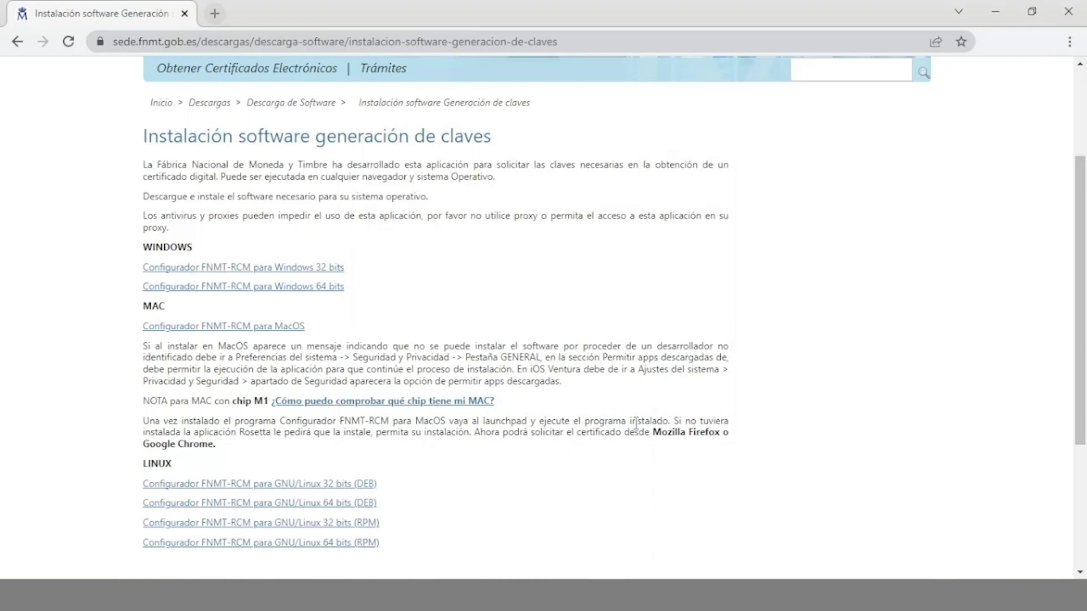
# Return to Configuración previa and bring up the Solicitar Certificado request form.
pyautogui.scroll(-1, 635, 424)
pyautogui.click(17, 42)
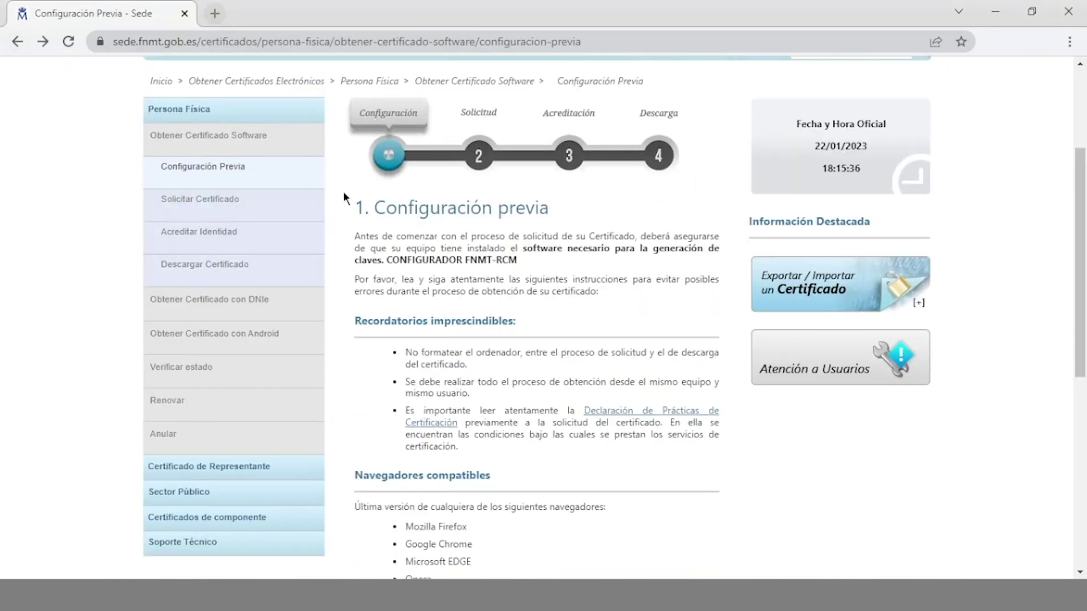
pyautogui.click(229, 218)
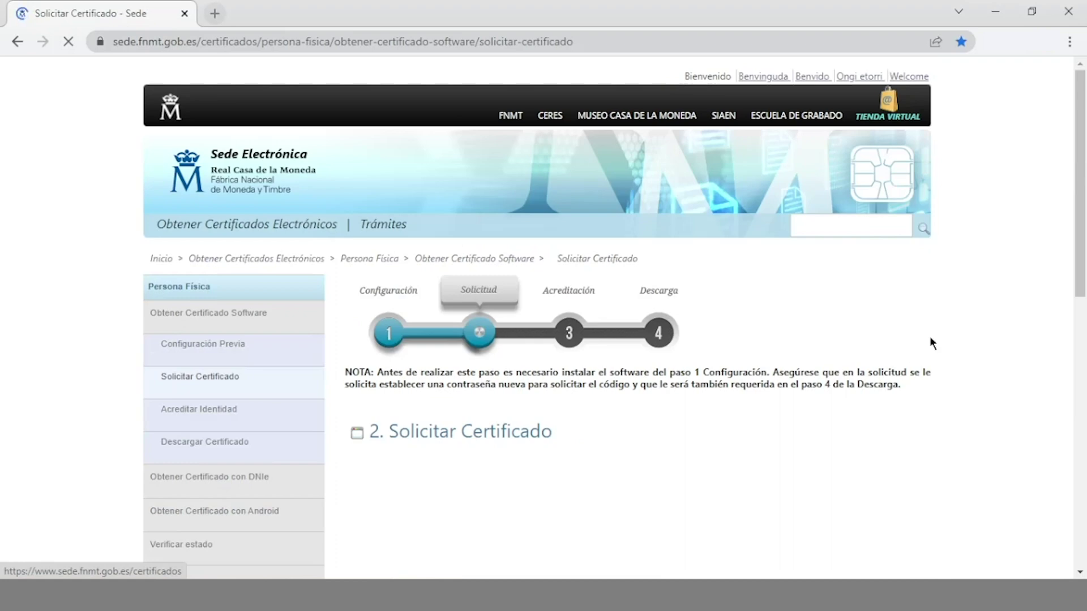
pyautogui.scroll(-3, 1070, 268)
pyautogui.scroll(-4, 1075, 298)
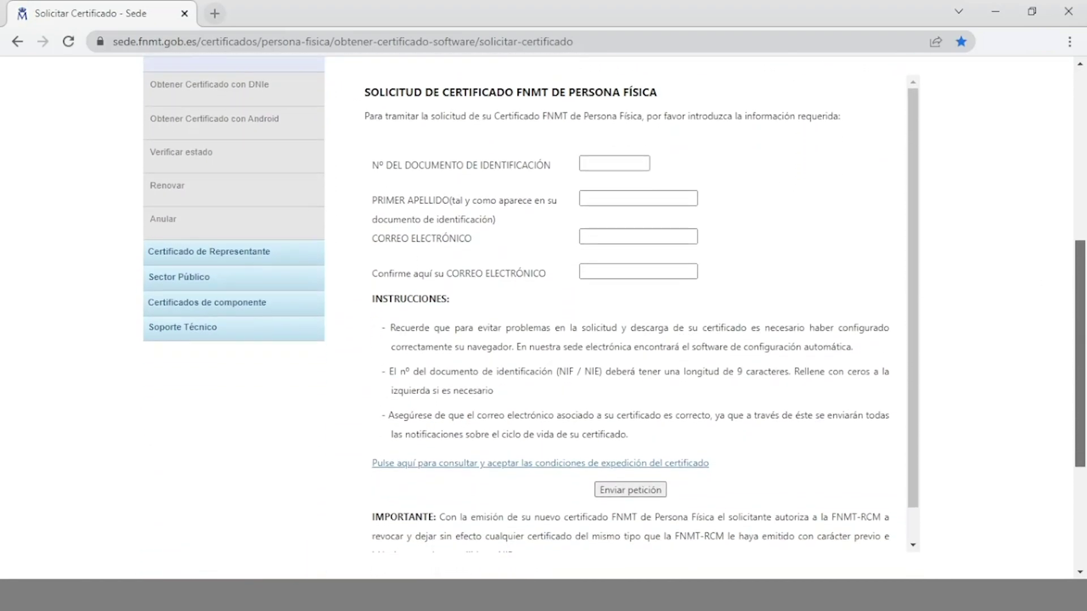
pyautogui.scroll(1, 619, 194)
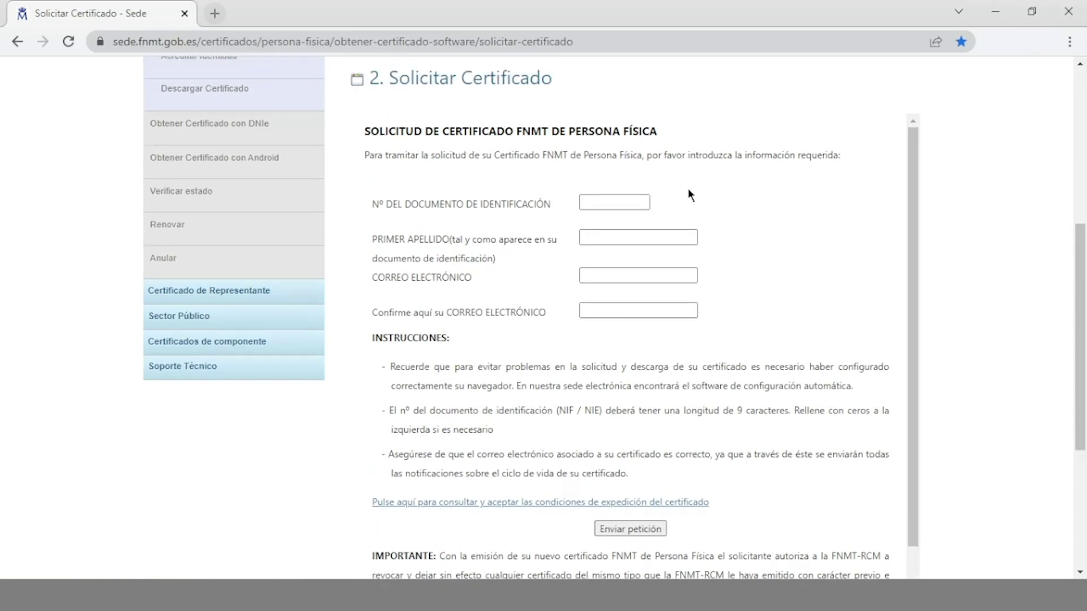
# Enter the ID document number and first surname, then paste the e-mail into both e-mail fields.
pyautogui.click(624, 201)
pyautogui.write('12345678Z')
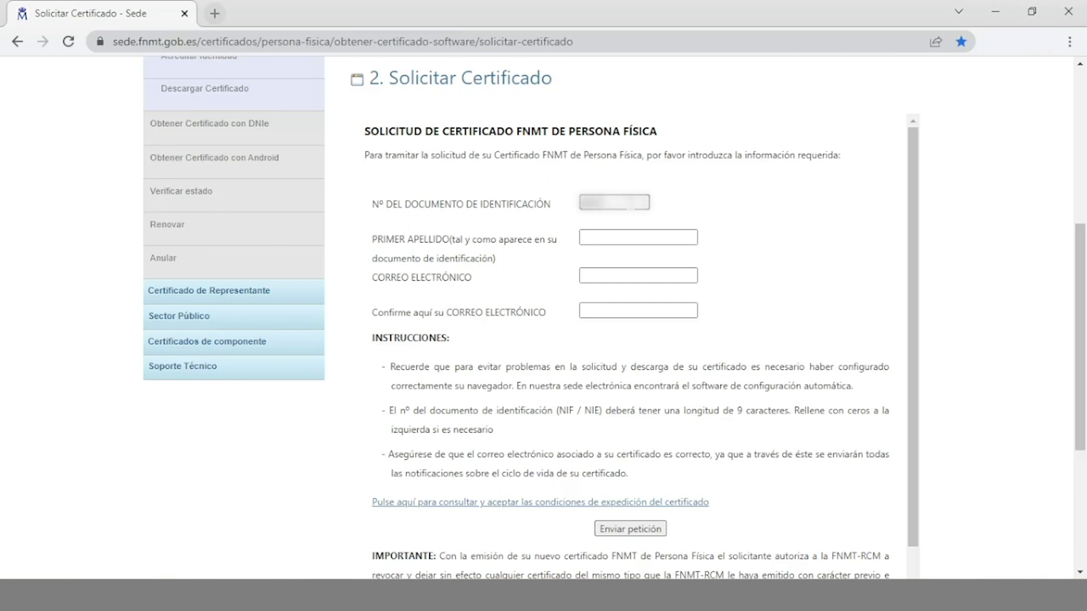
pyautogui.click(619, 233)
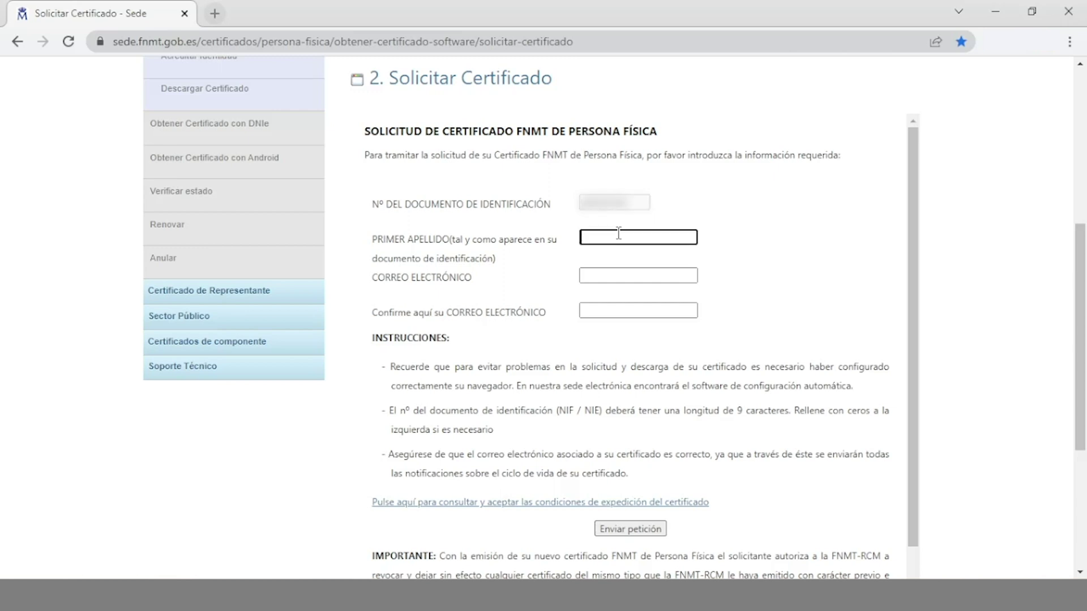
pyautogui.write('Garcia')
pyautogui.click(609, 271)
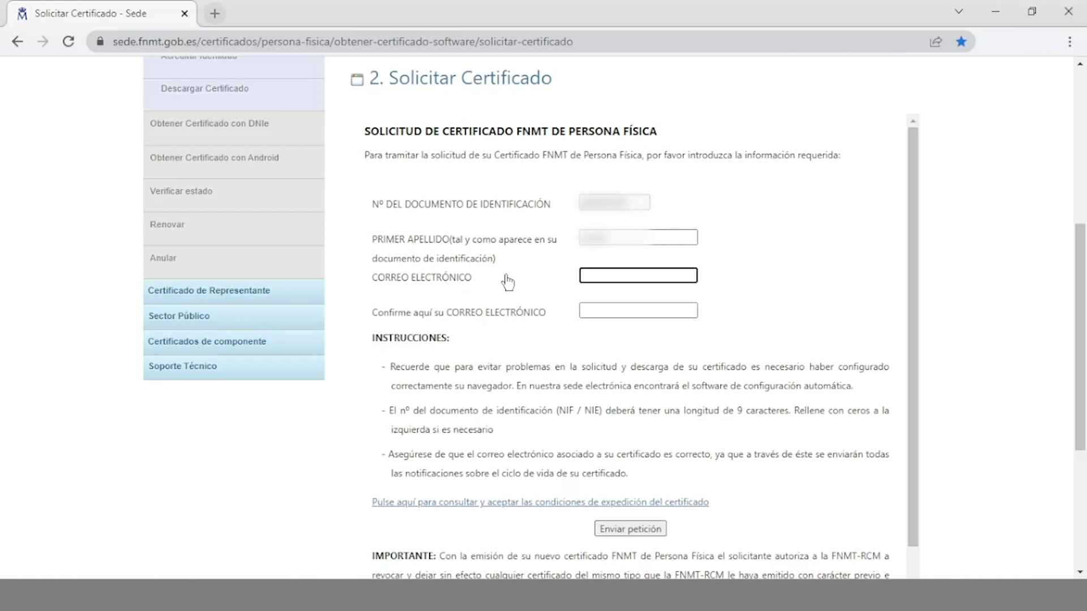
pyautogui.hotkey('ctrl', 'v')
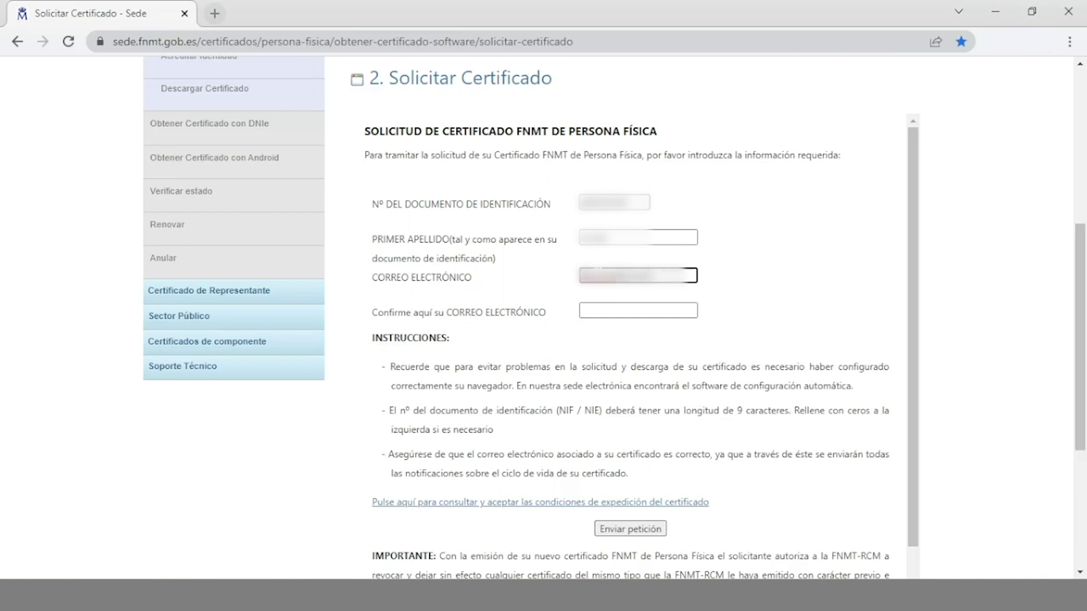
pyautogui.click(612, 308)
pyautogui.hotkey('ctrl', 'v')
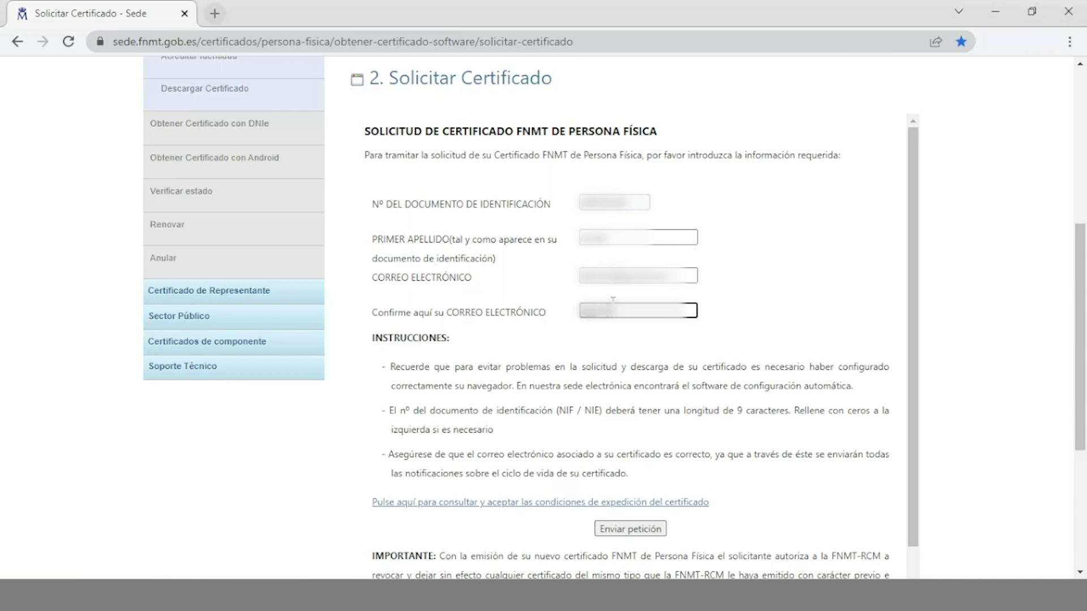
# Tick 'Acepto las condiciones de expedición' and send the certificate request with Enviar petición.
pyautogui.write('mail.c')
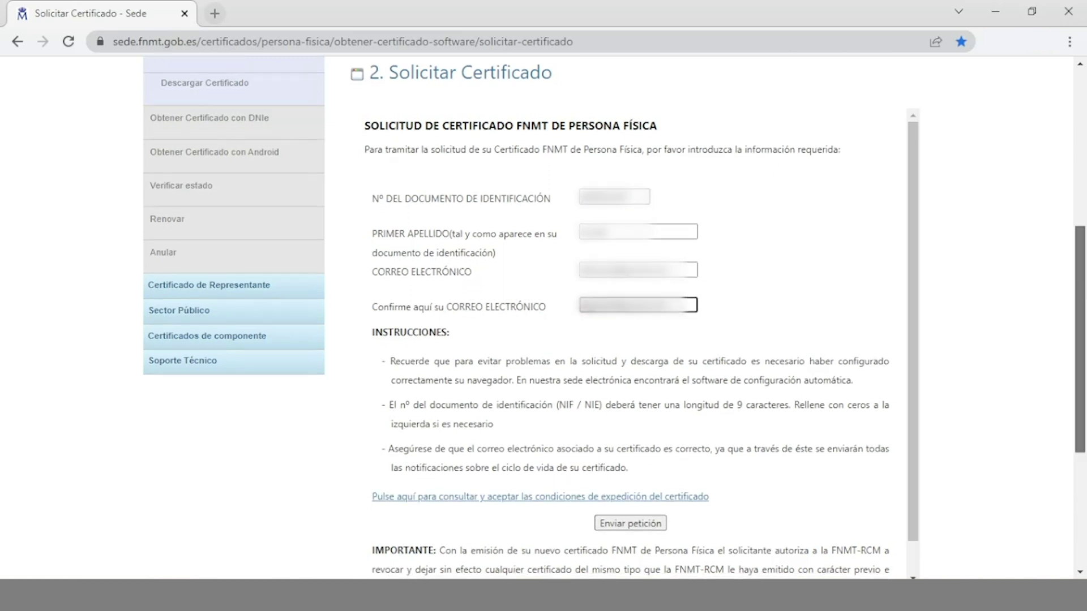
pyautogui.scroll(-3, 910, 260)
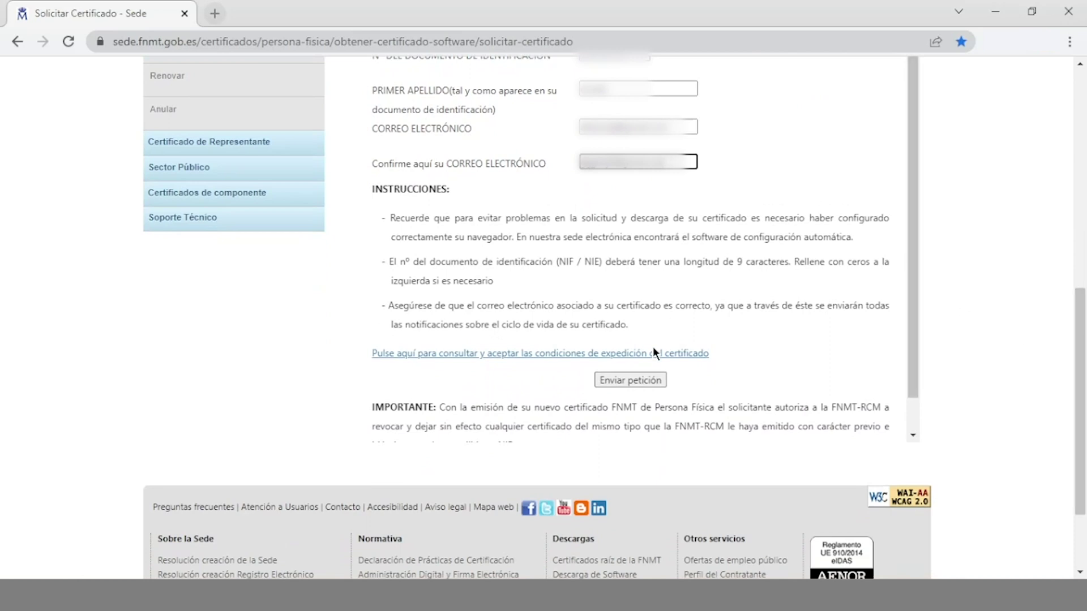
pyautogui.click(666, 356)
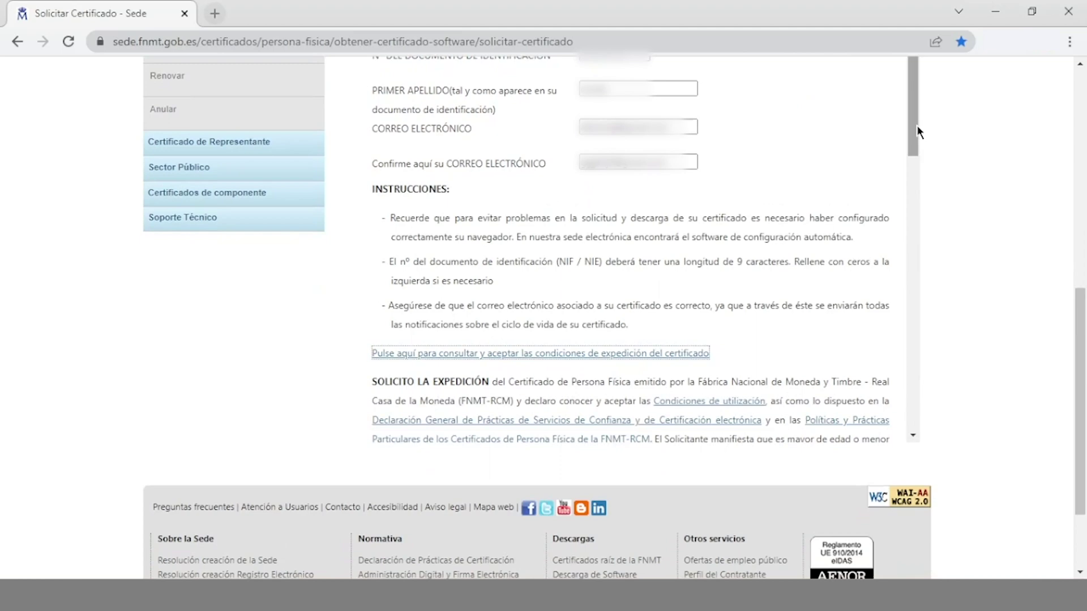
pyautogui.moveTo(918, 132); pyautogui.dragTo(887, 406)
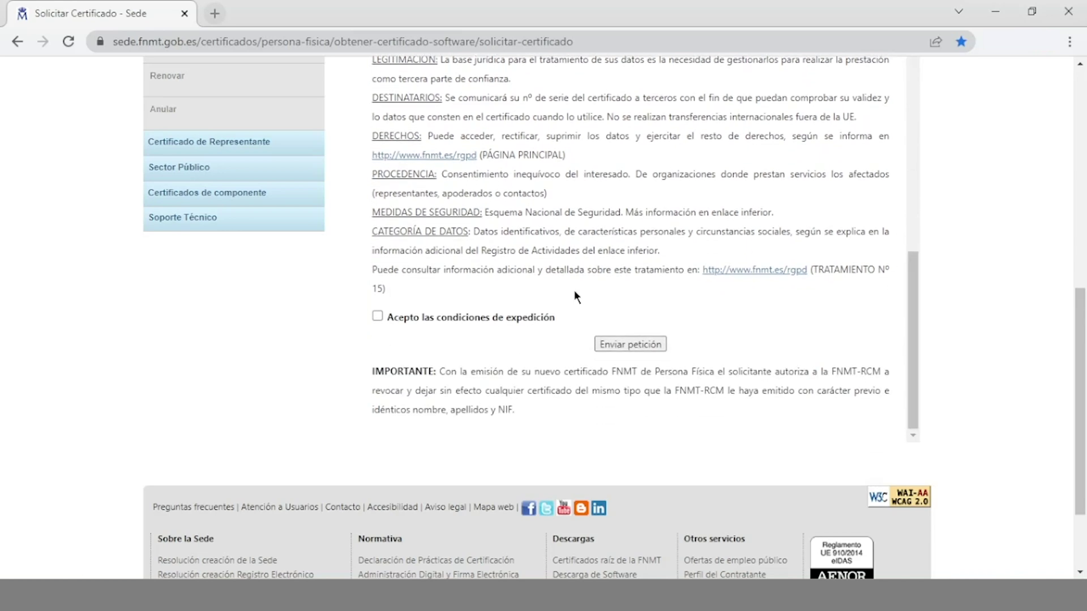
pyautogui.click(377, 317)
pyautogui.click(648, 344)
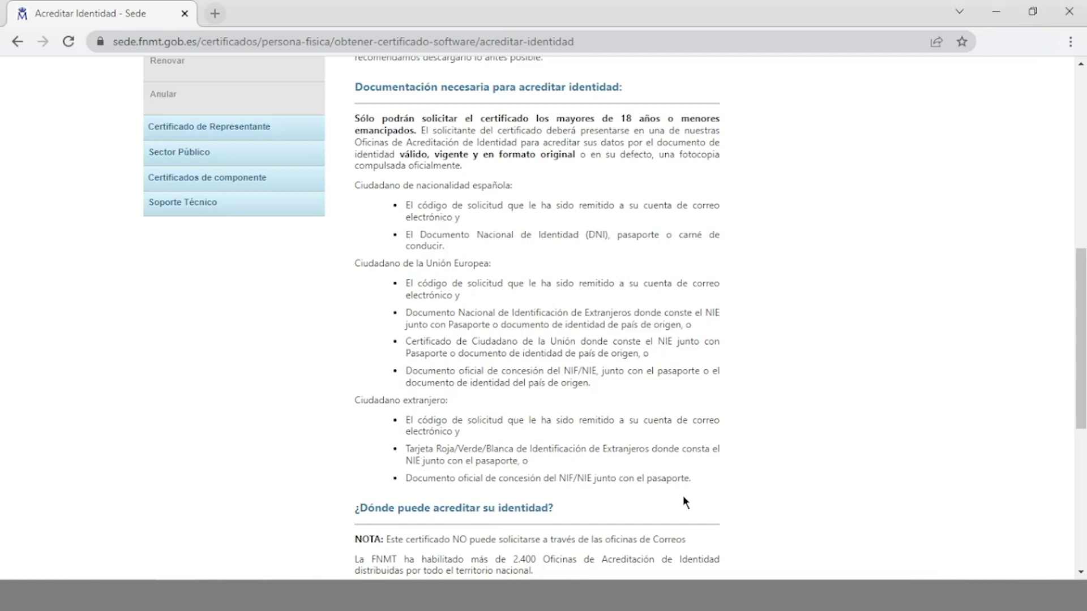
# Review the Acreditar Identidad notes and launch the LOCALIZADOR DE OFICINAS office map.
pyautogui.scroll(-4, 684, 498)
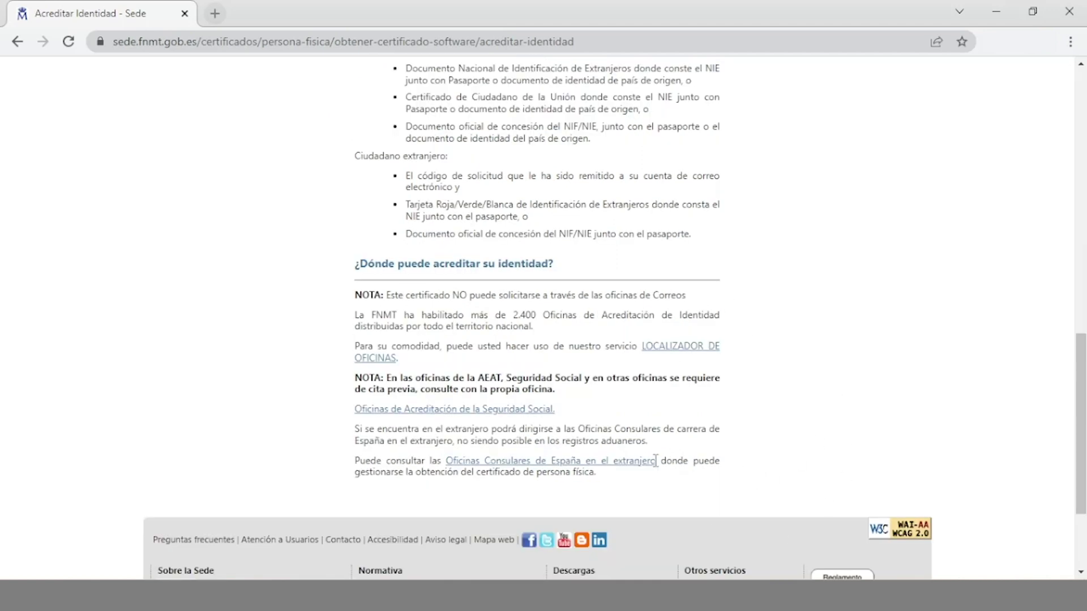
pyautogui.moveTo(479, 375); pyautogui.dragTo(584, 379)
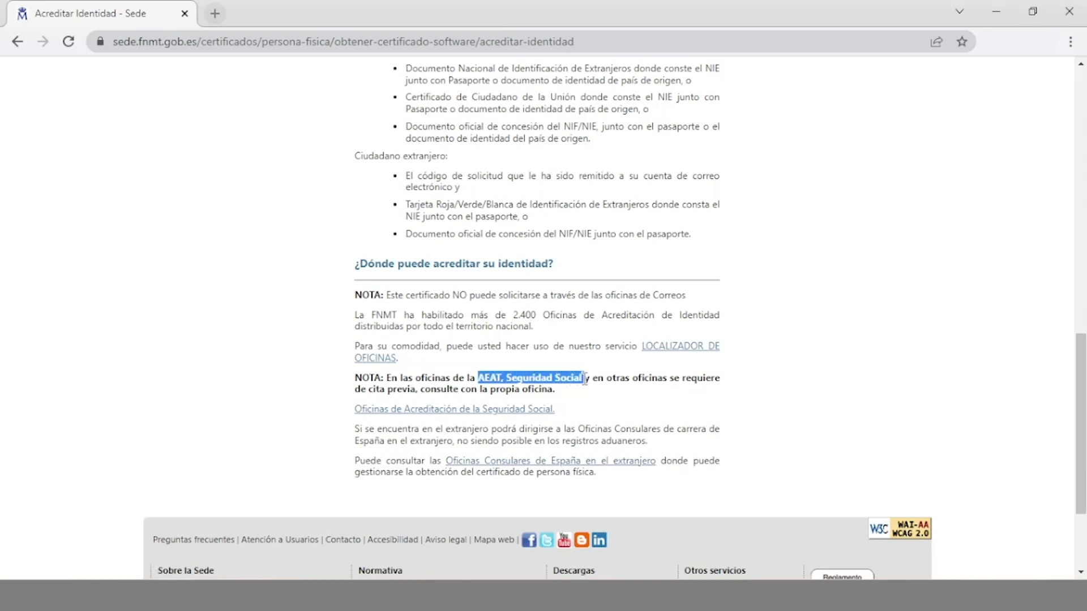
pyautogui.click(585, 378)
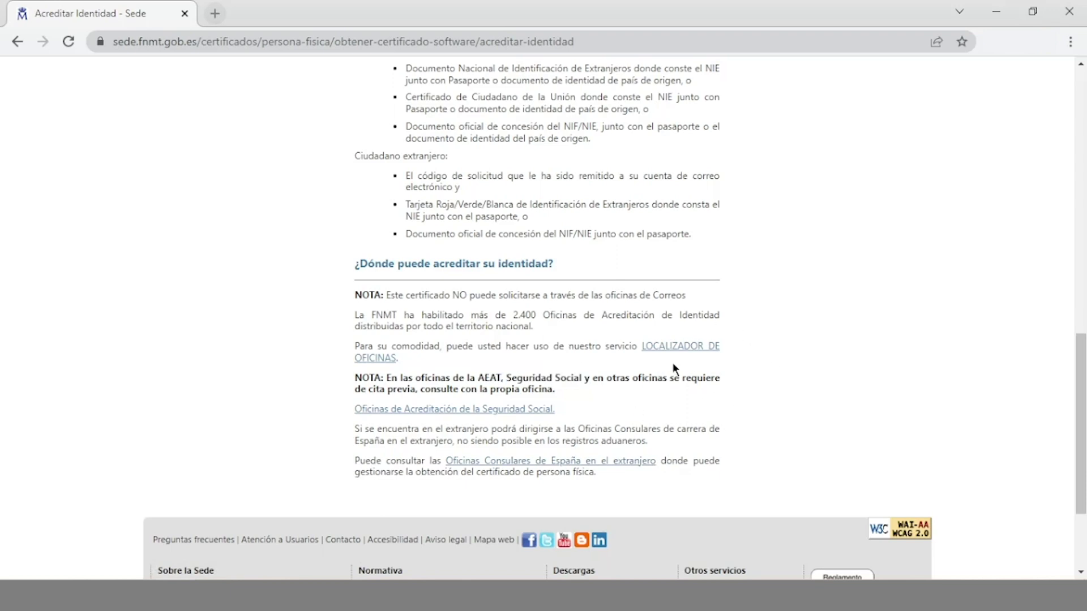
pyautogui.click(665, 349)
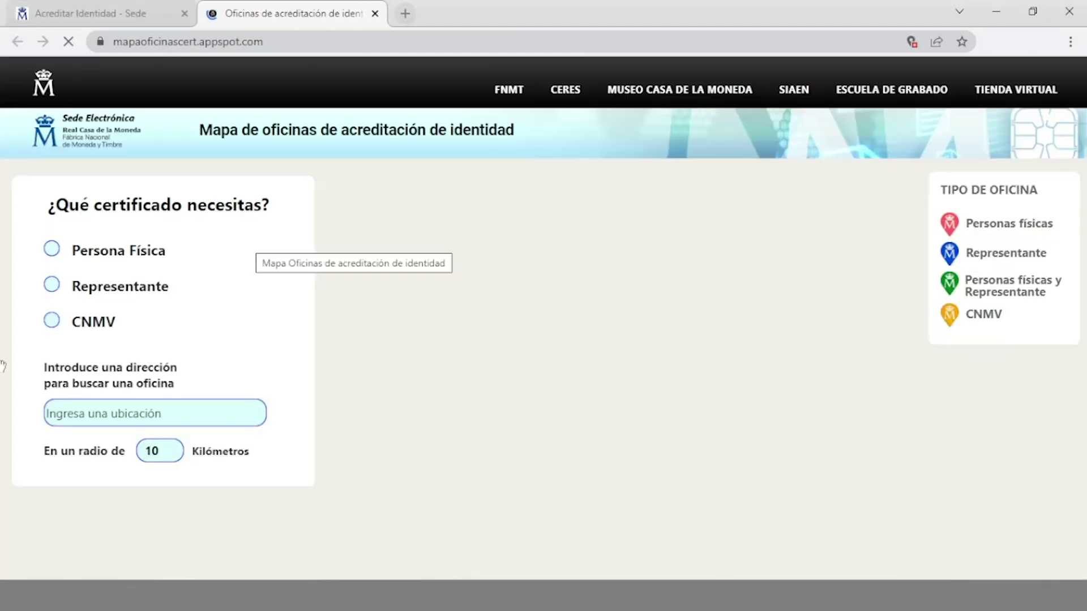
# Search Persona Física offices near a pasted Barcelona address, inspect one office, then close the map.
pyautogui.click(53, 250)
pyautogui.click(162, 413)
pyautogui.hotkey('ctrl', 'v')
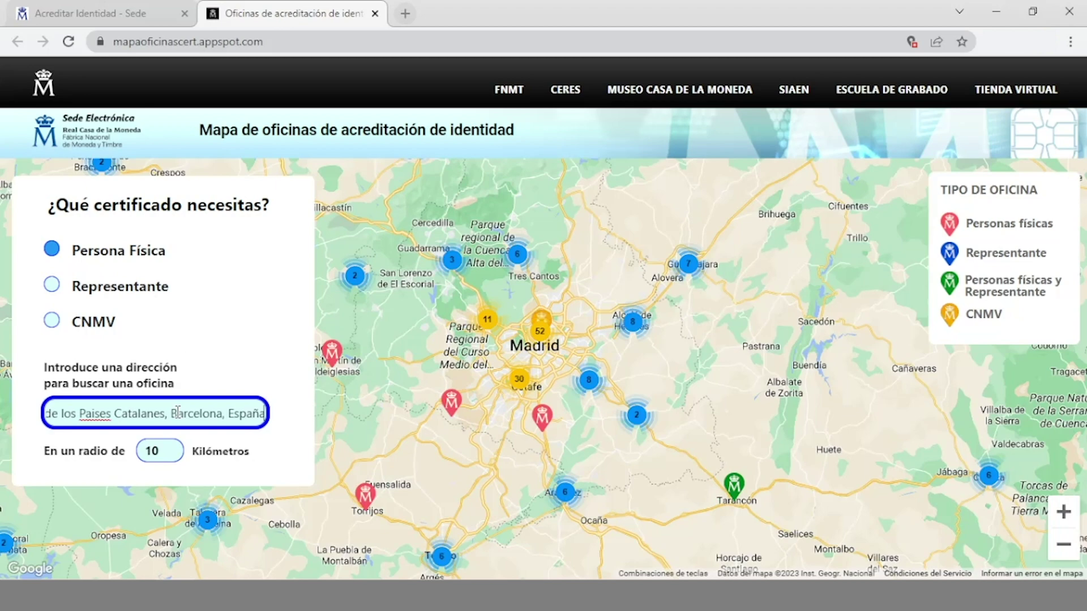
pyautogui.press('Return')
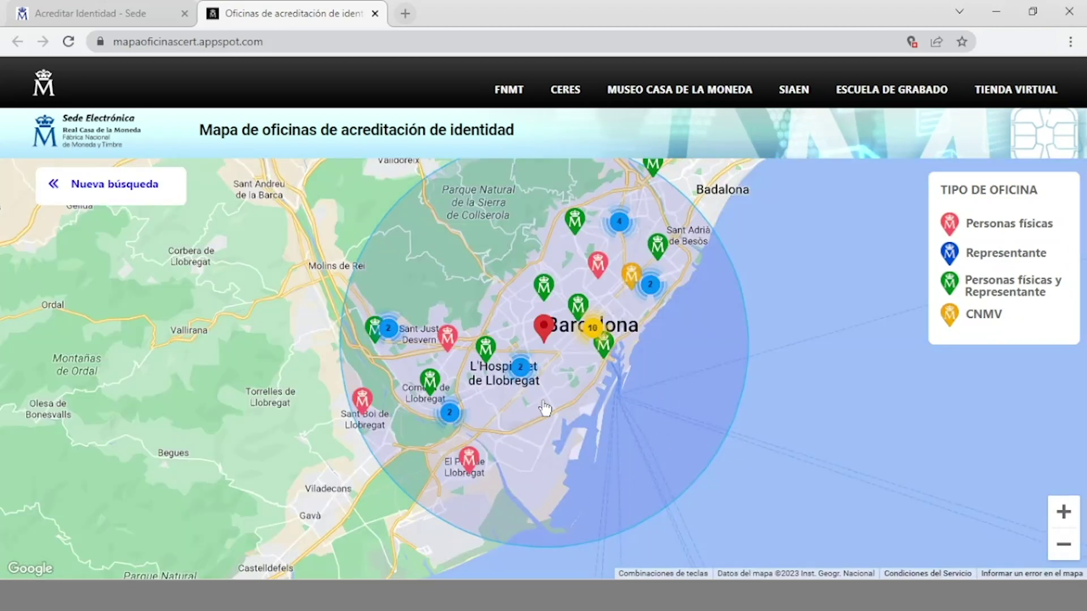
pyautogui.click(545, 288)
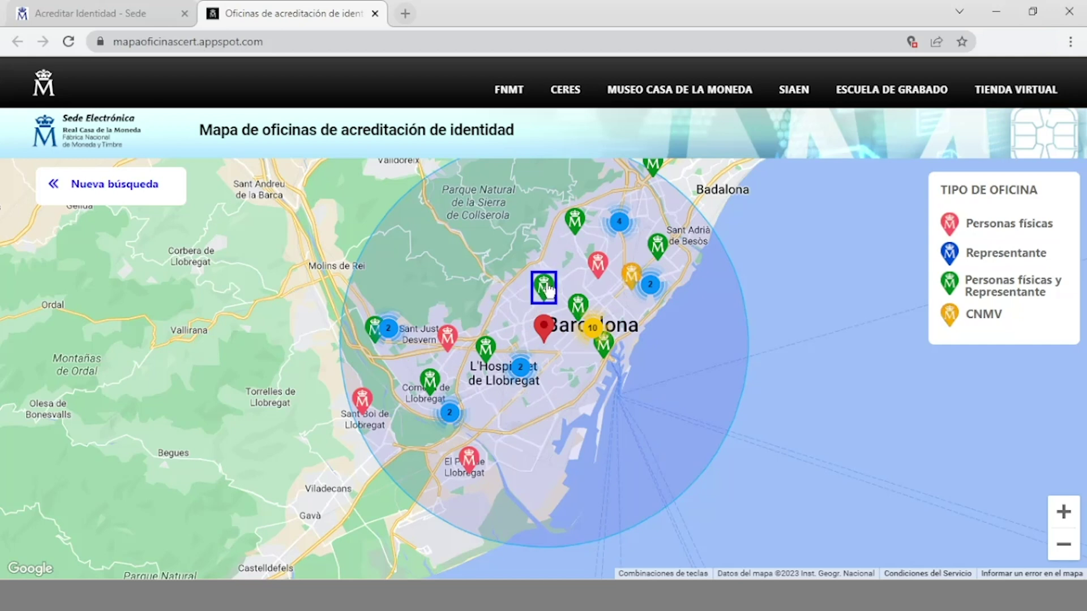
pyautogui.click(374, 13)
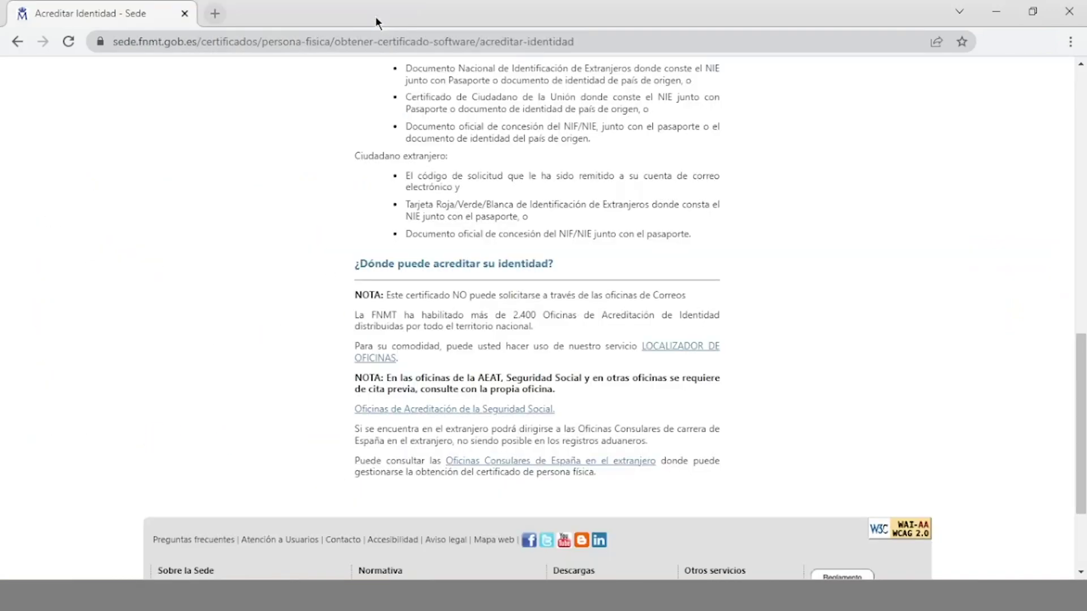
# Filter the Seguridad Social office list to Oficinas de Registro de Certificados Digitales in province Barcelona.
pyautogui.click(513, 409)
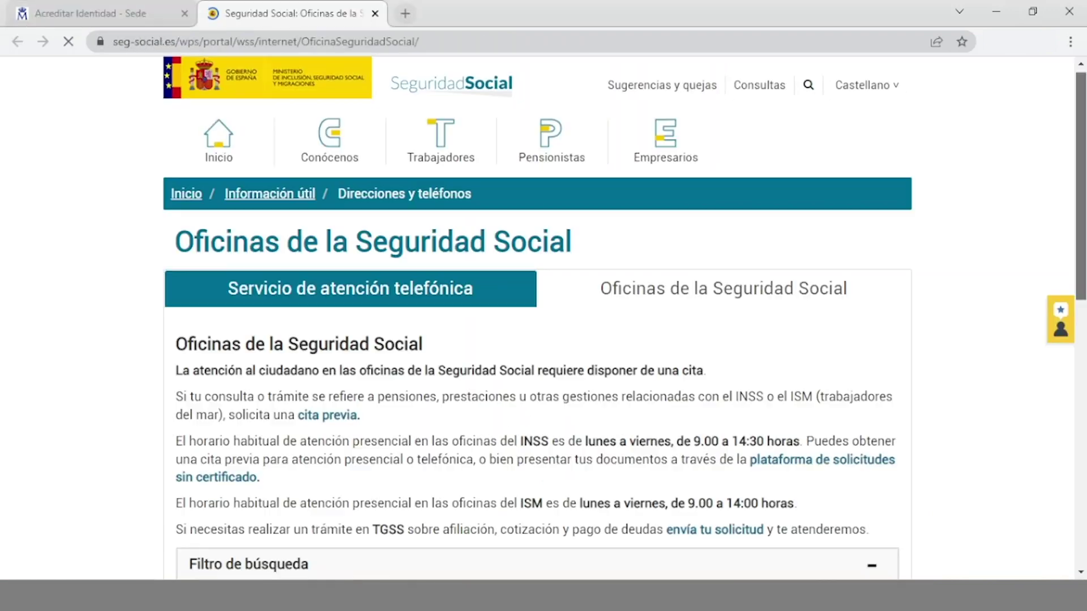
pyautogui.scroll(-5, 1082, 328)
pyautogui.scroll(-2, 1082, 329)
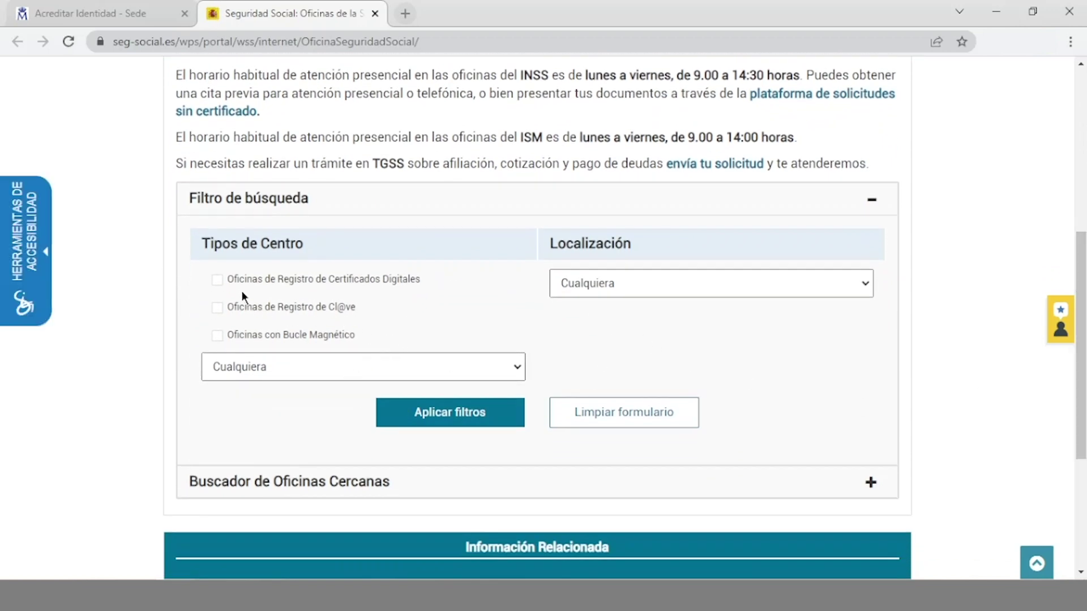
pyautogui.click(219, 281)
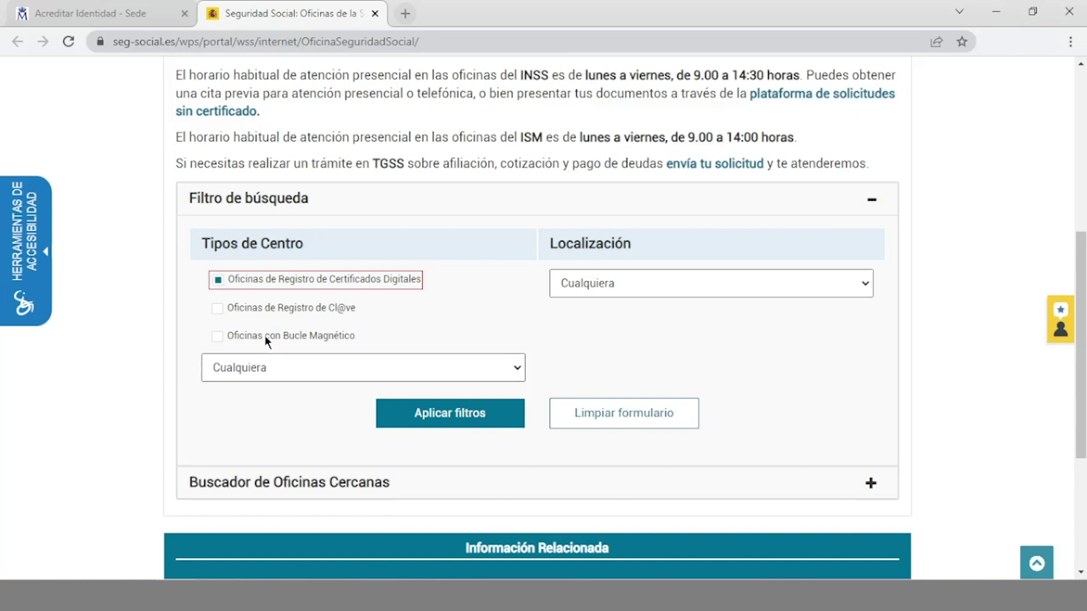
pyautogui.click(613, 284)
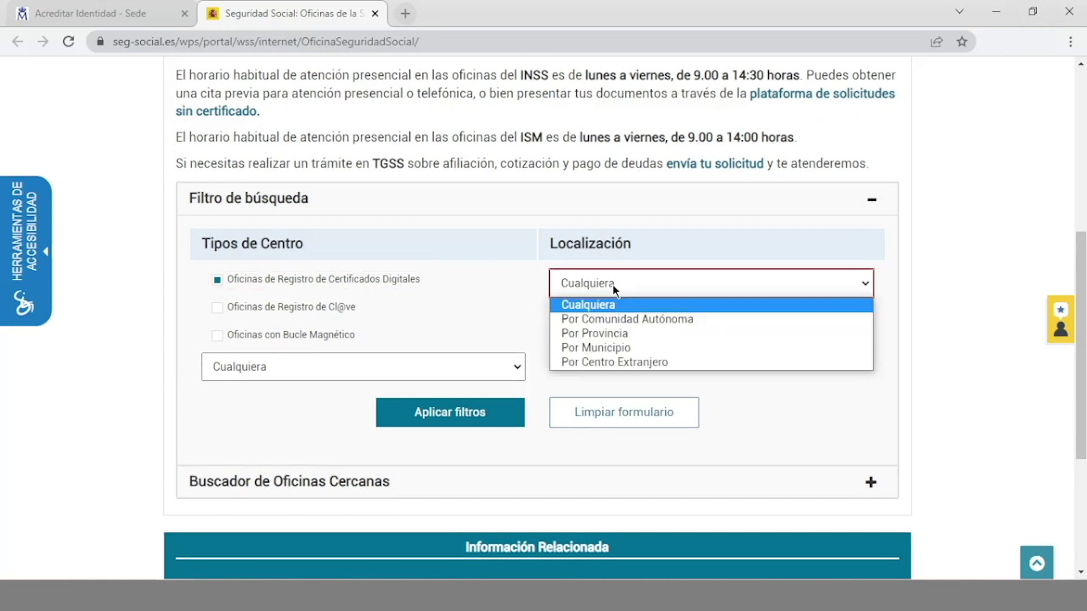
pyautogui.click(621, 332)
pyautogui.click(620, 319)
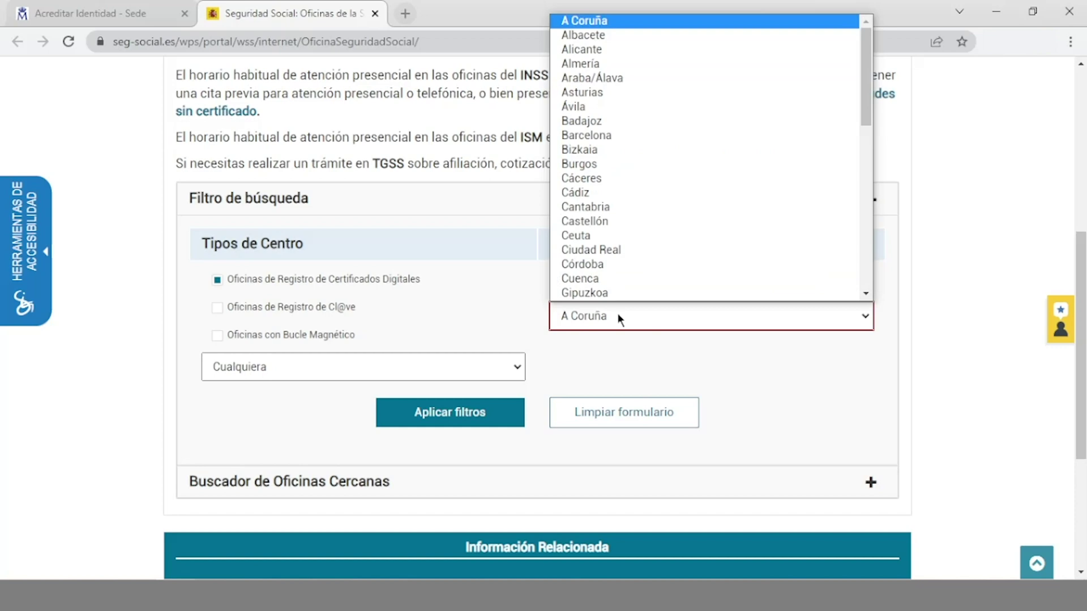
pyautogui.click(613, 139)
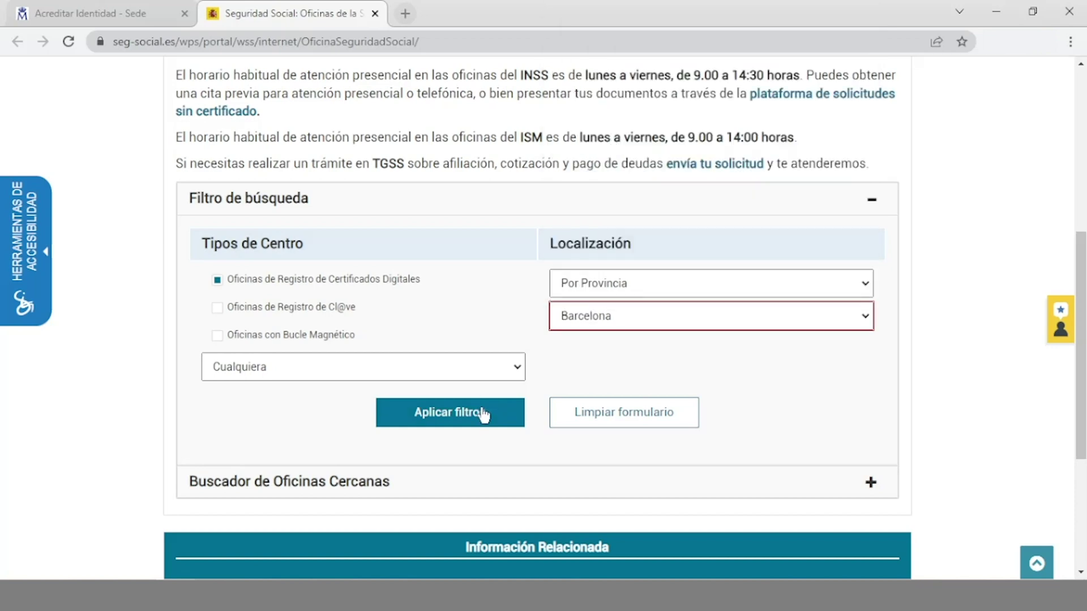
pyautogui.click(482, 416)
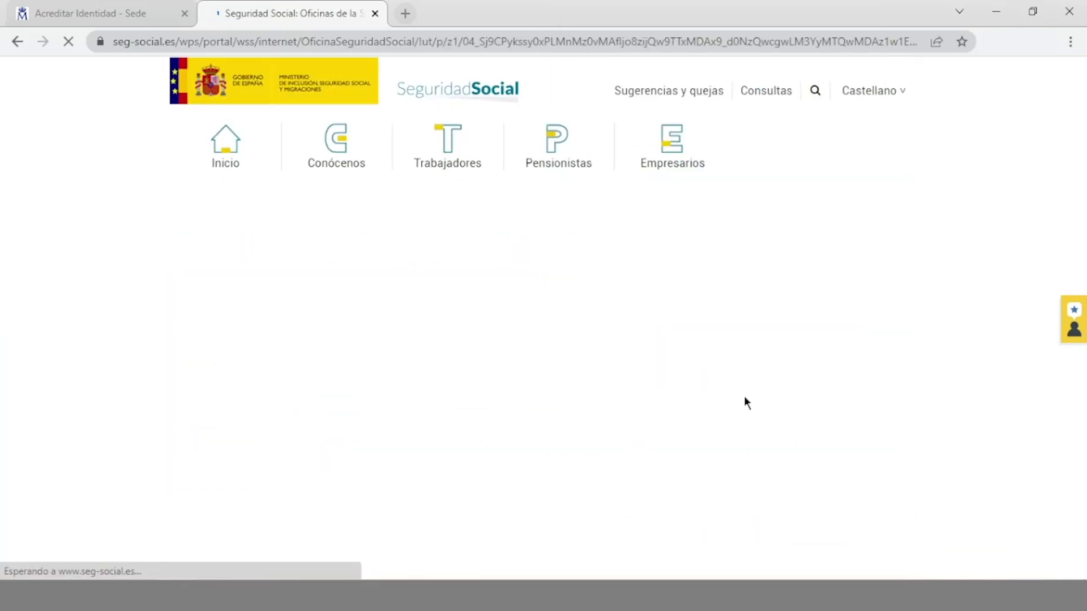
pyautogui.moveTo(1081, 90); pyautogui.dragTo(1081, 225)
# Scroll down to the results table of INSS offices in Barcelona.
pyautogui.scroll(-5, 623, 264)
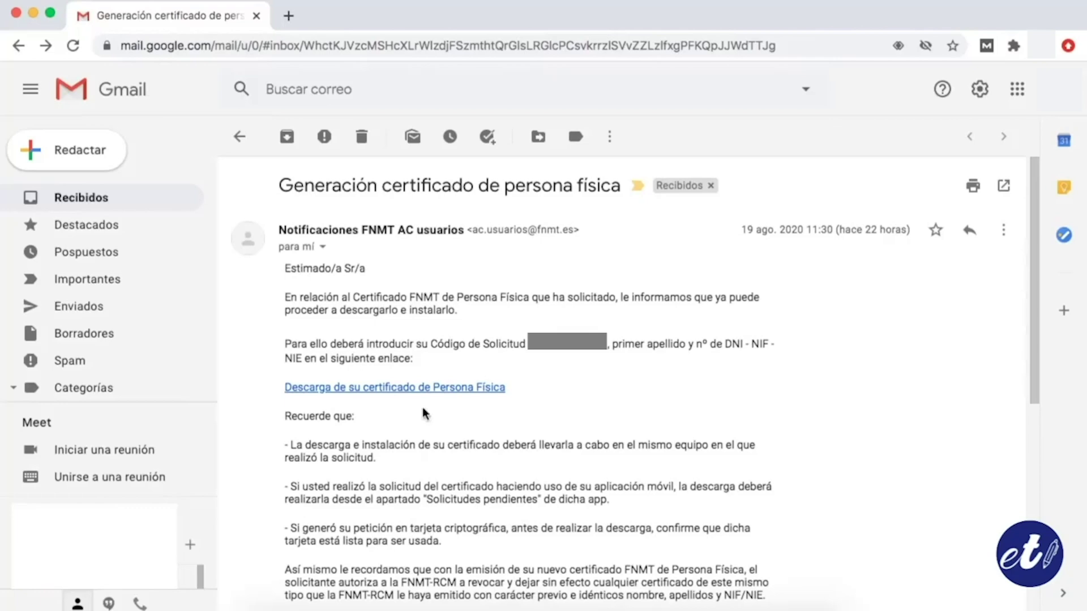
# Copy the address of the 'Descarga de su certificado de Persona Física' link from the FNMT email.
pyautogui.click(385, 389)
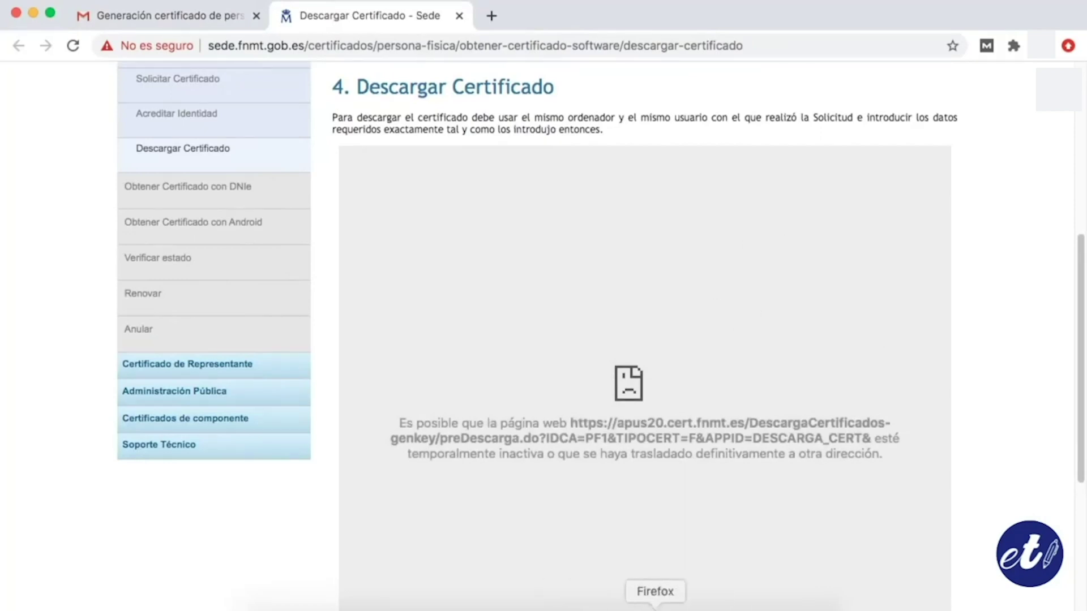
pyautogui.rightClick(440, 389)
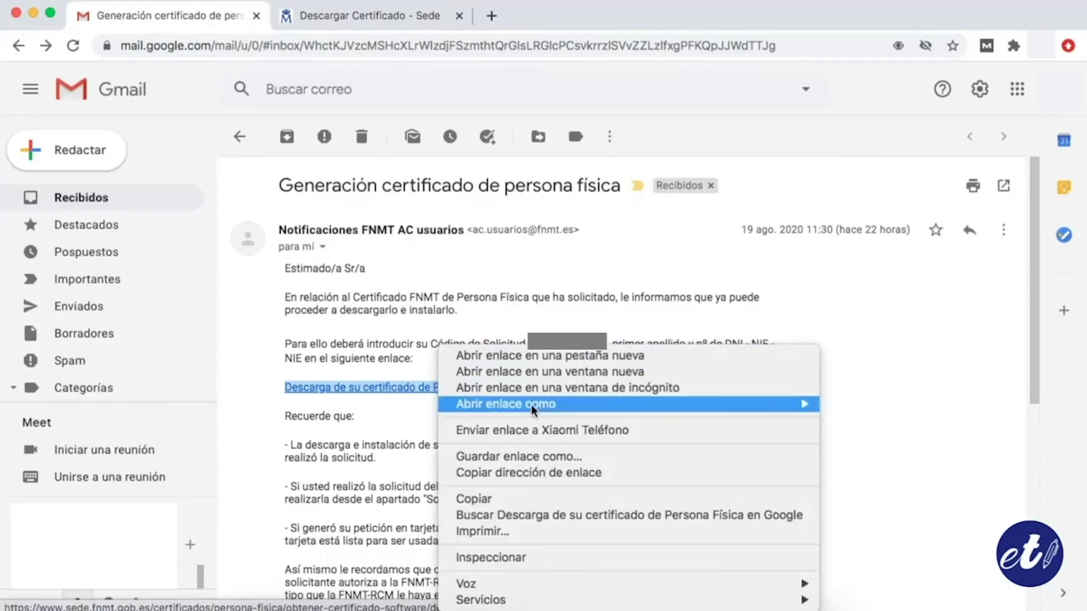
pyautogui.click(524, 471)
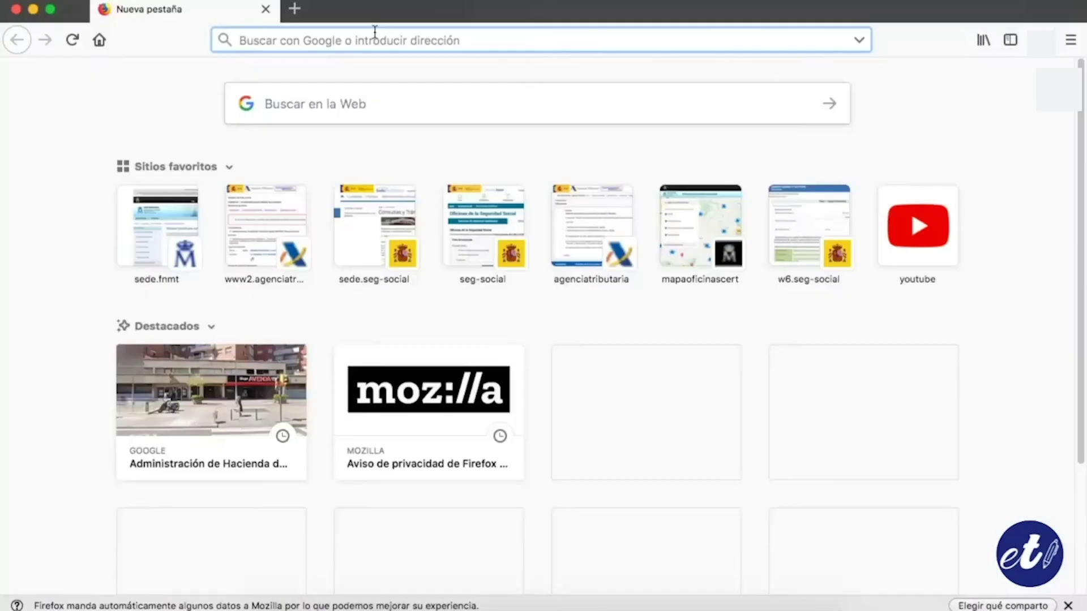
# Load the copied certificate download link in Firefox and scroll down to the download form.
pyautogui.rightClick(378, 40)
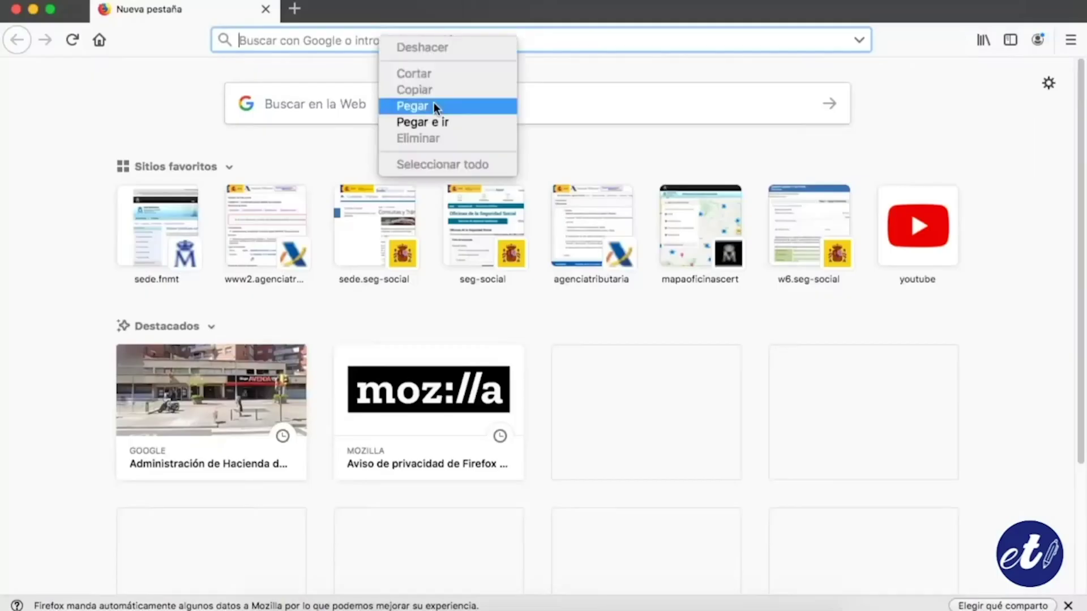
pyautogui.click(433, 103)
pyautogui.press('Return')
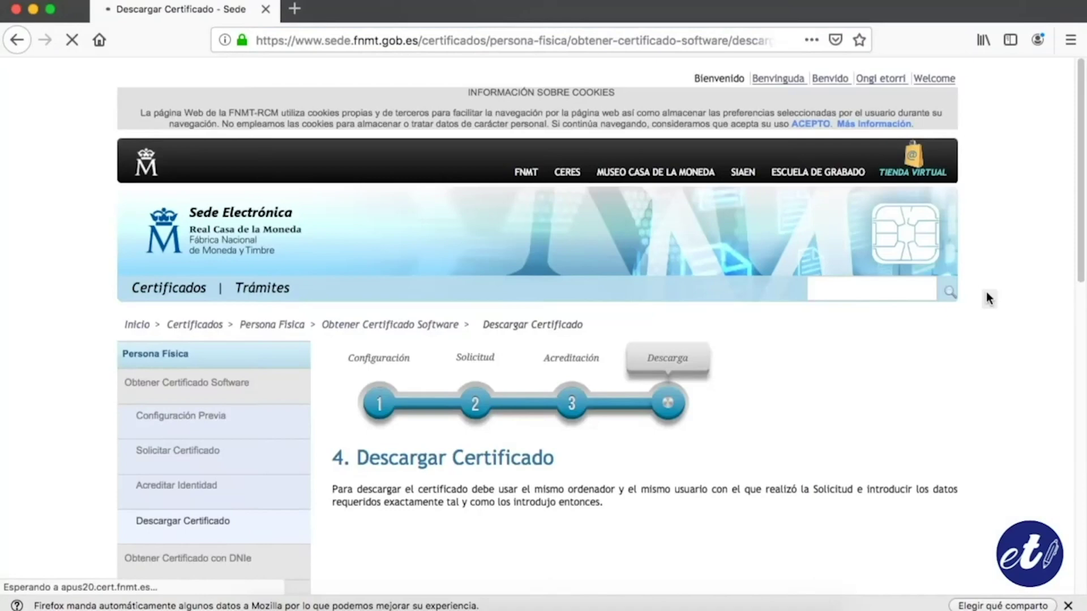
pyautogui.scroll(-5, 987, 292)
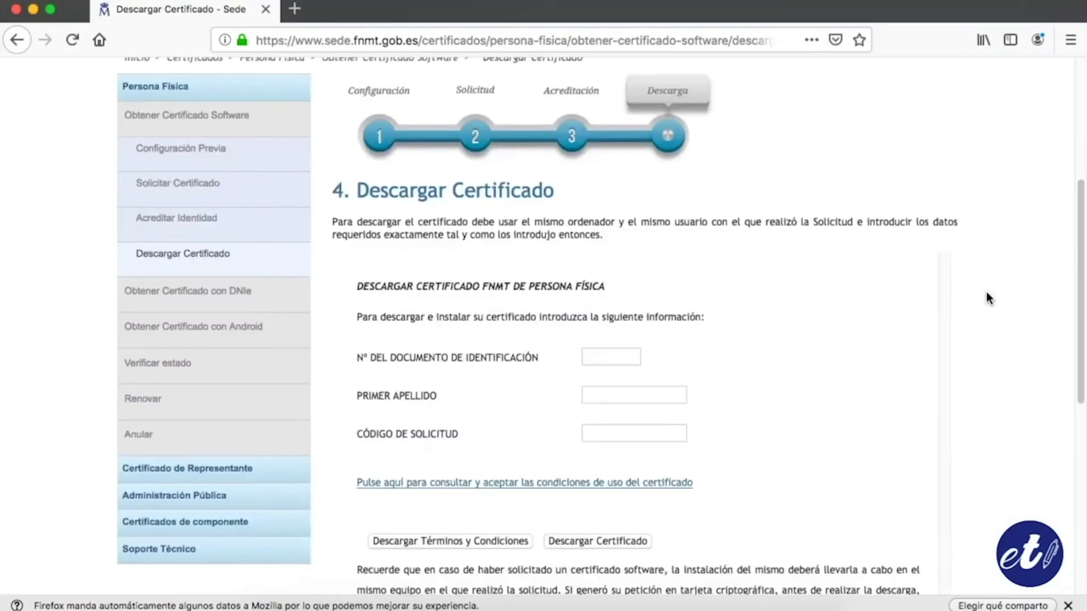
pyautogui.scroll(-1, 789, 214)
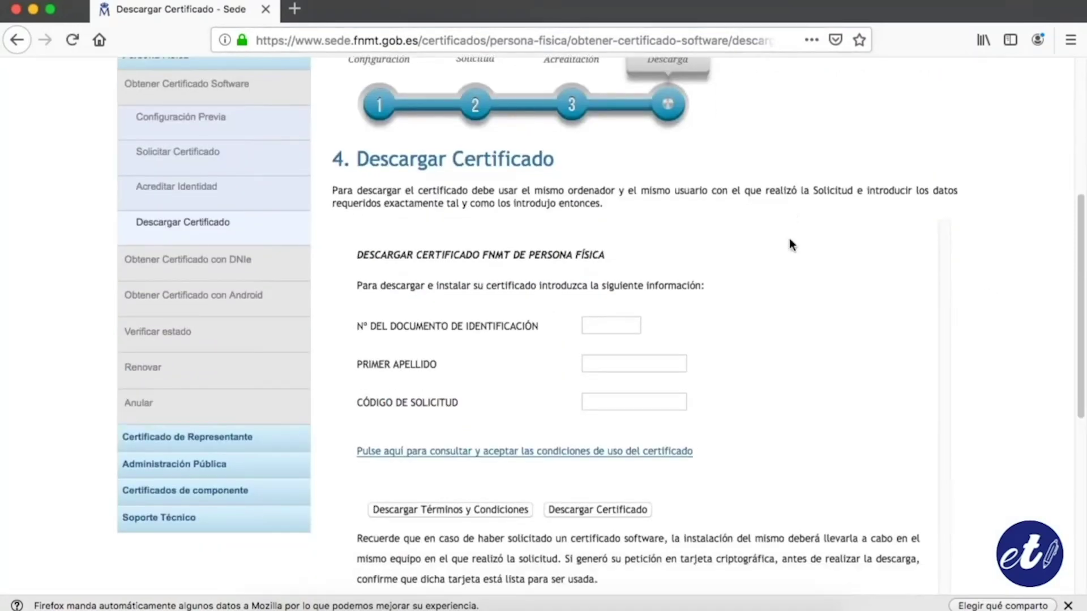
pyautogui.scroll(-1, 791, 244)
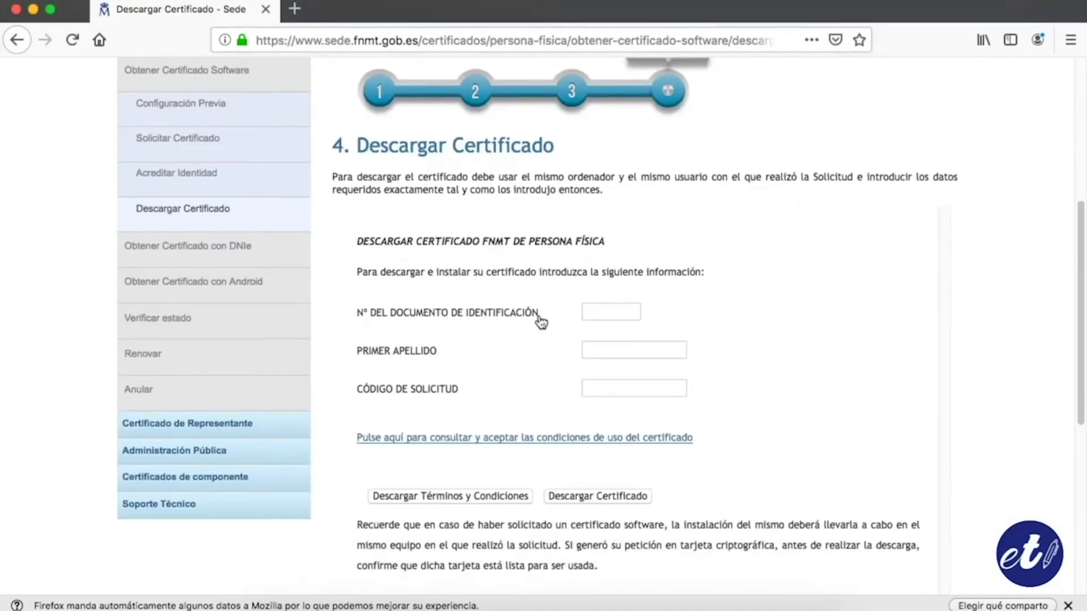
# Review and accept the certificate's terms of use, then download the personal certificate.
pyautogui.click(523, 439)
pyautogui.scroll(-6, 653, 449)
pyautogui.scroll(-10, 658, 443)
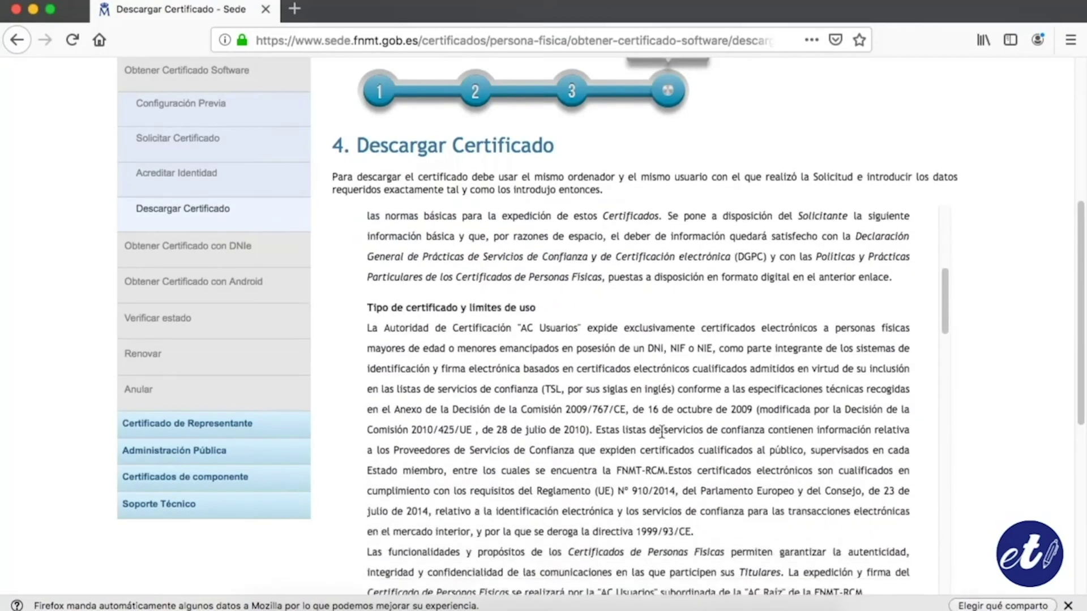
pyautogui.scroll(-5, 662, 432)
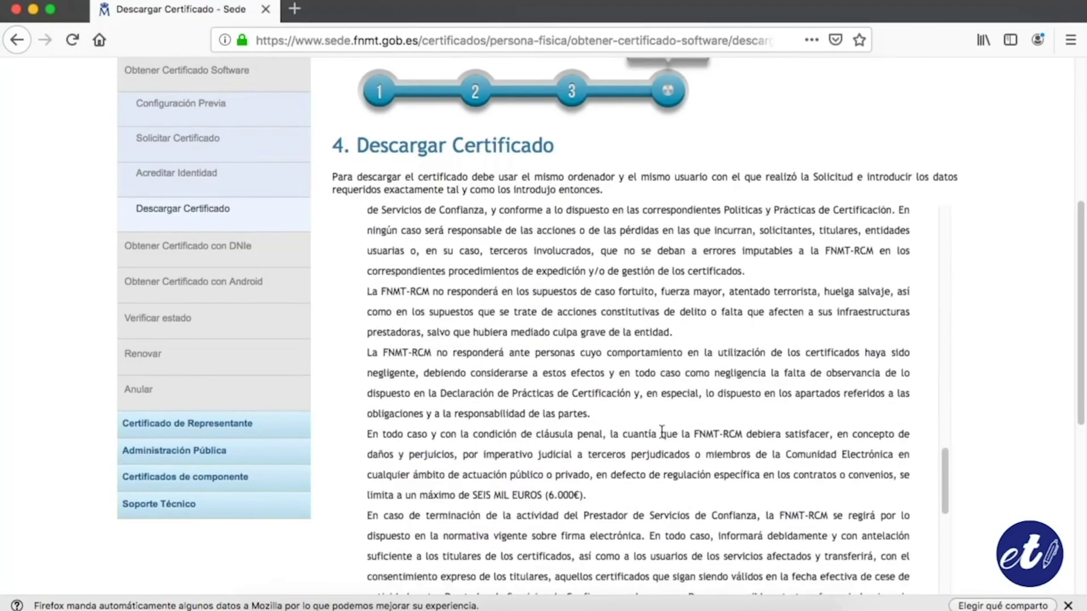
pyautogui.scroll(-5, 661, 430)
pyautogui.scroll(-10, 661, 430)
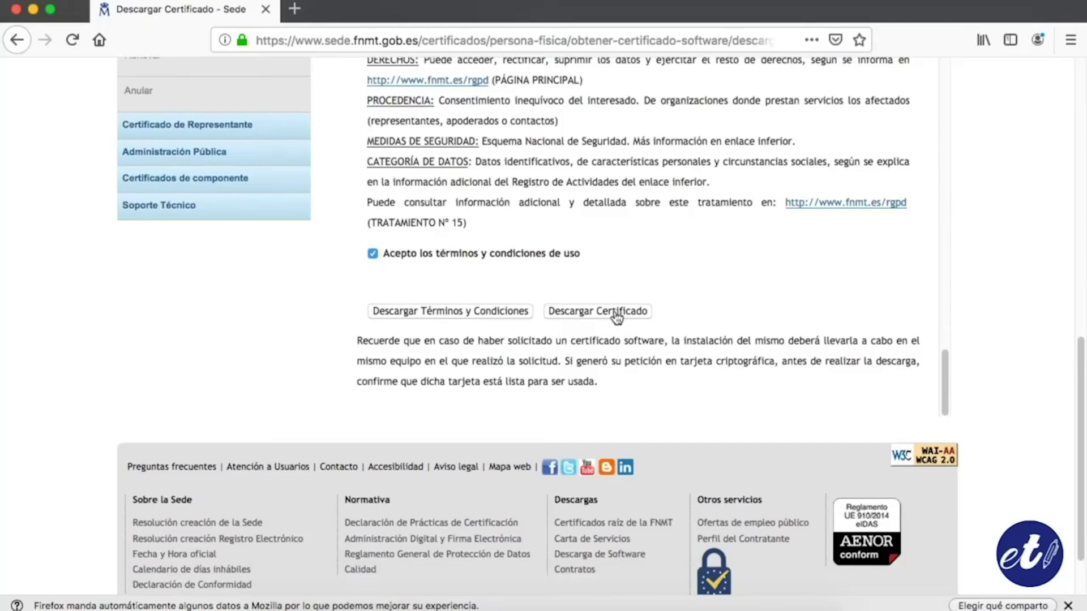
pyautogui.click(616, 316)
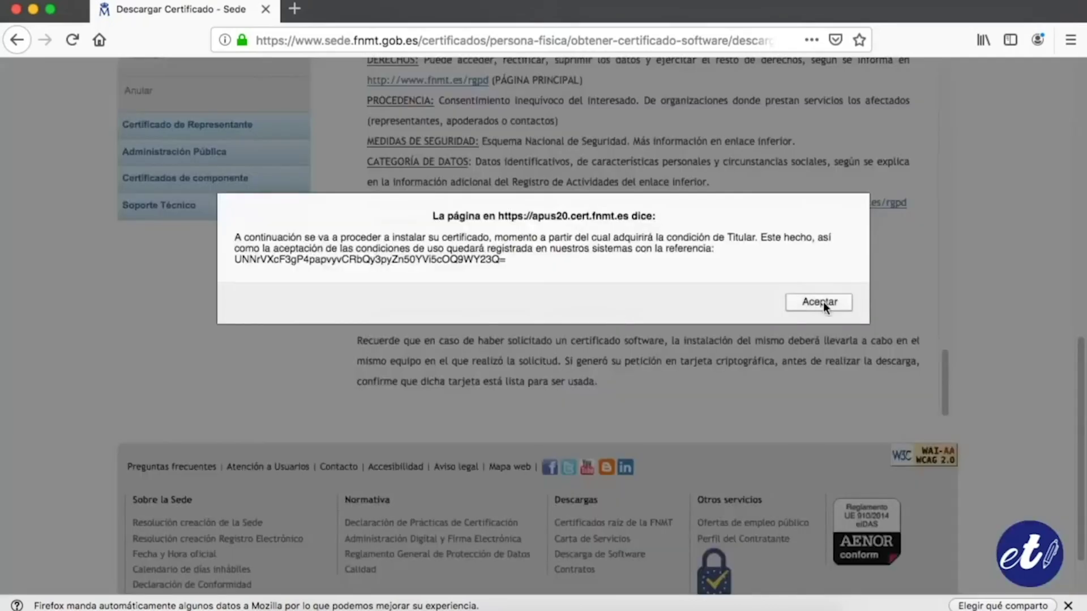
# Accept the apus20.cert.fnmt.es installation notice so the FNMT certificate installs.
pyautogui.click(823, 301)
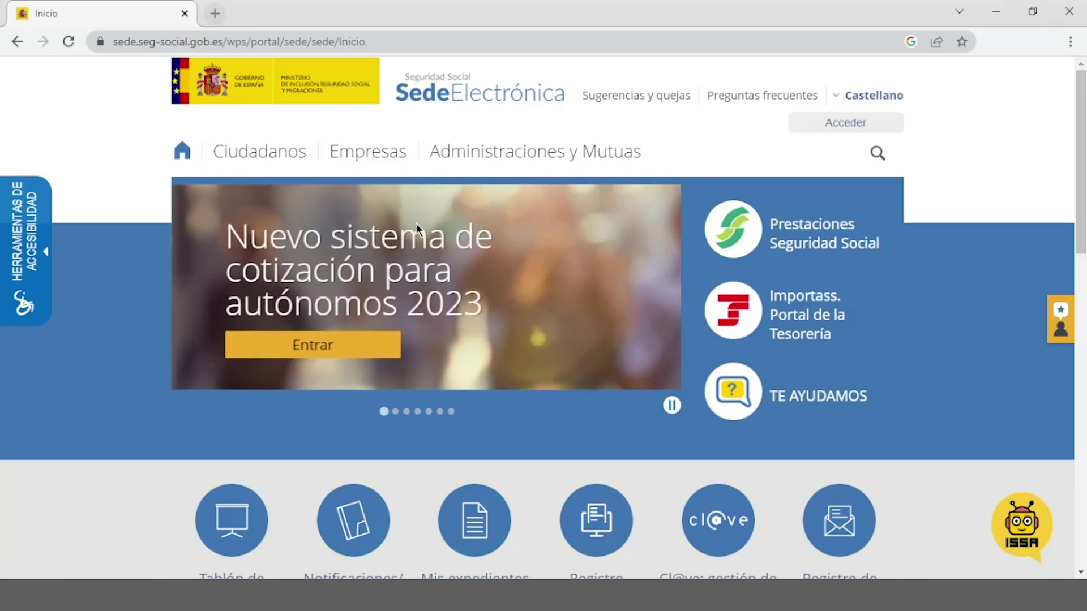
# Request access to Ciudadanos > Variación de Datos > Cambio de domicilio, identifying with the installed certificate.
pyautogui.click(290, 154)
pyautogui.click(472, 255)
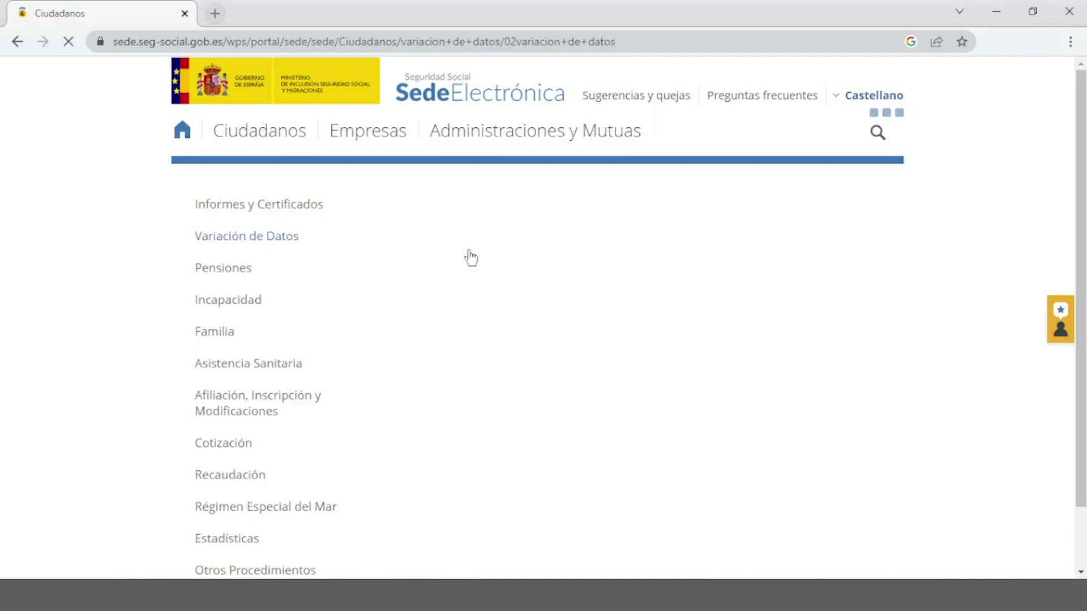
pyautogui.click(566, 425)
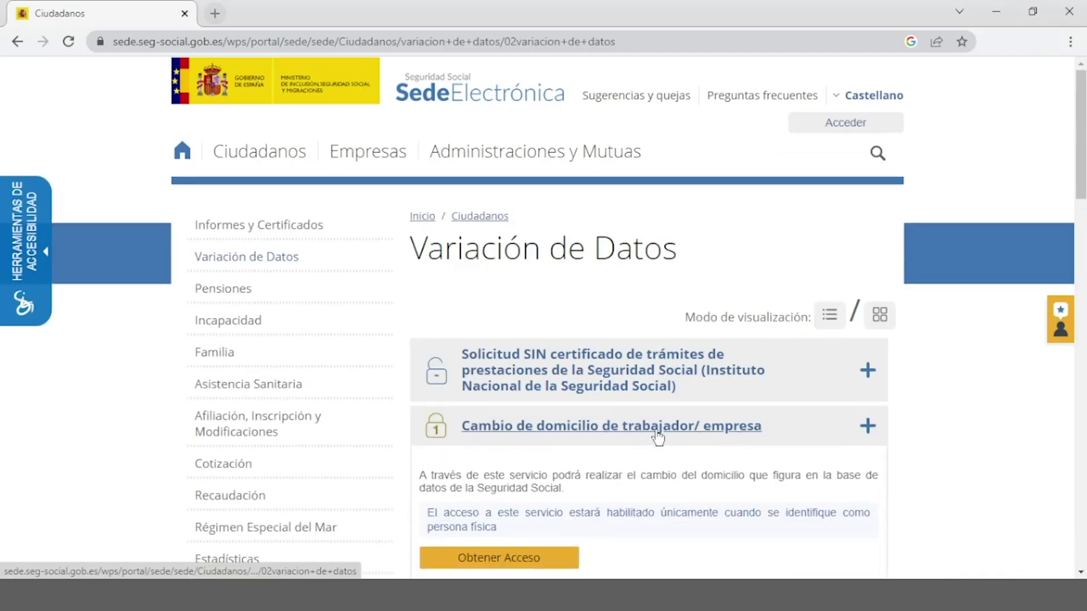
pyautogui.click(532, 562)
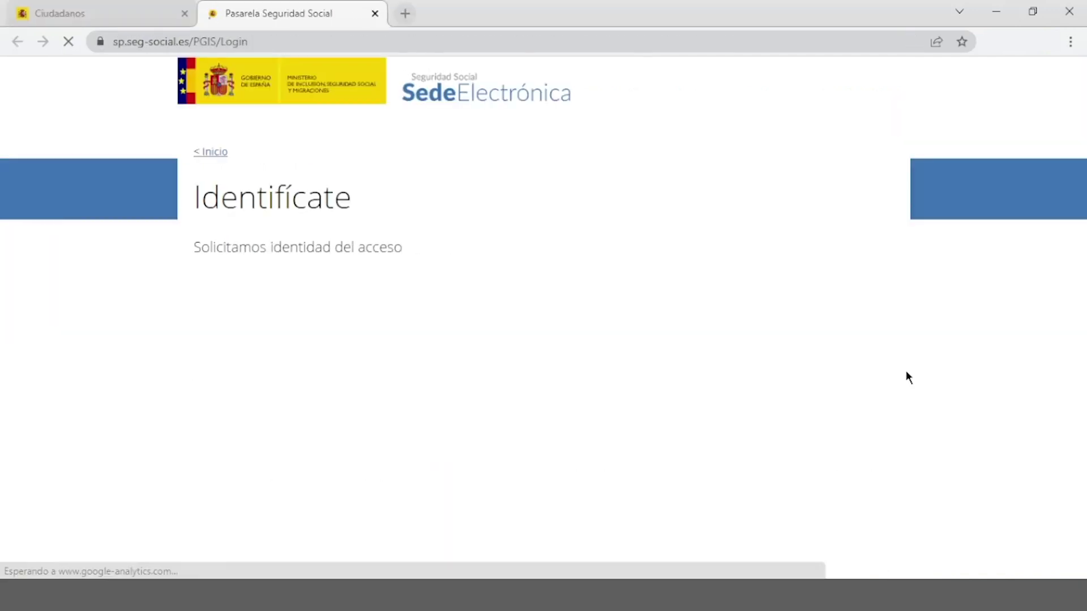
pyautogui.click(520, 480)
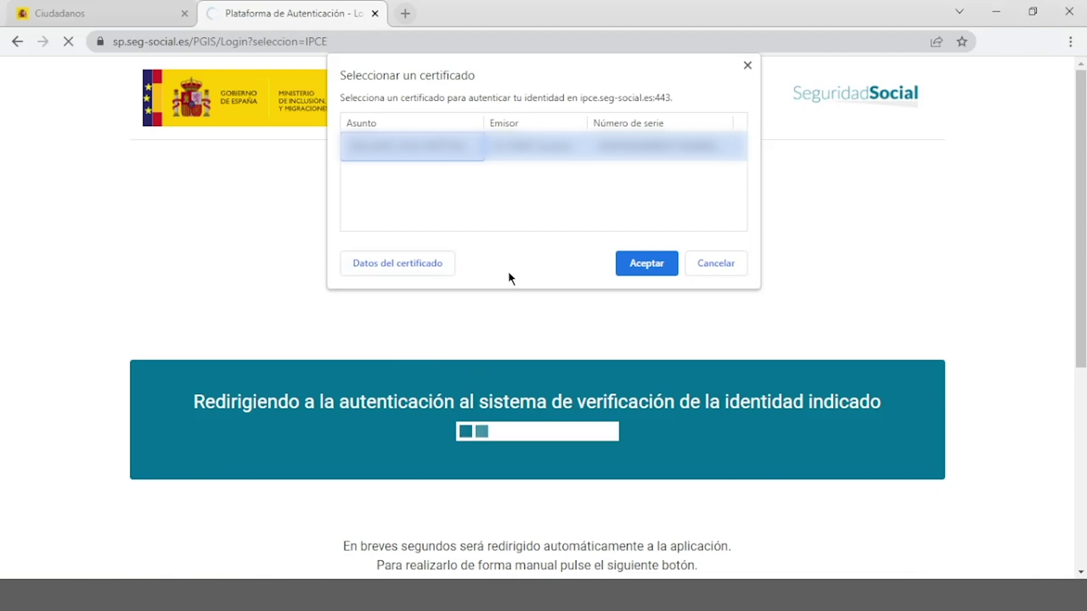
pyautogui.click(641, 263)
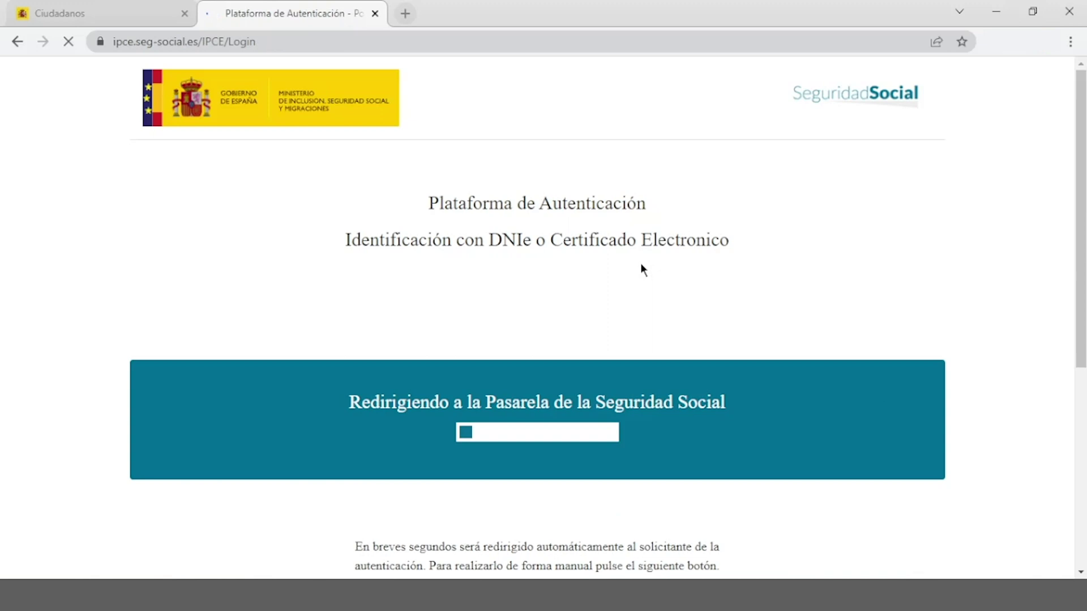